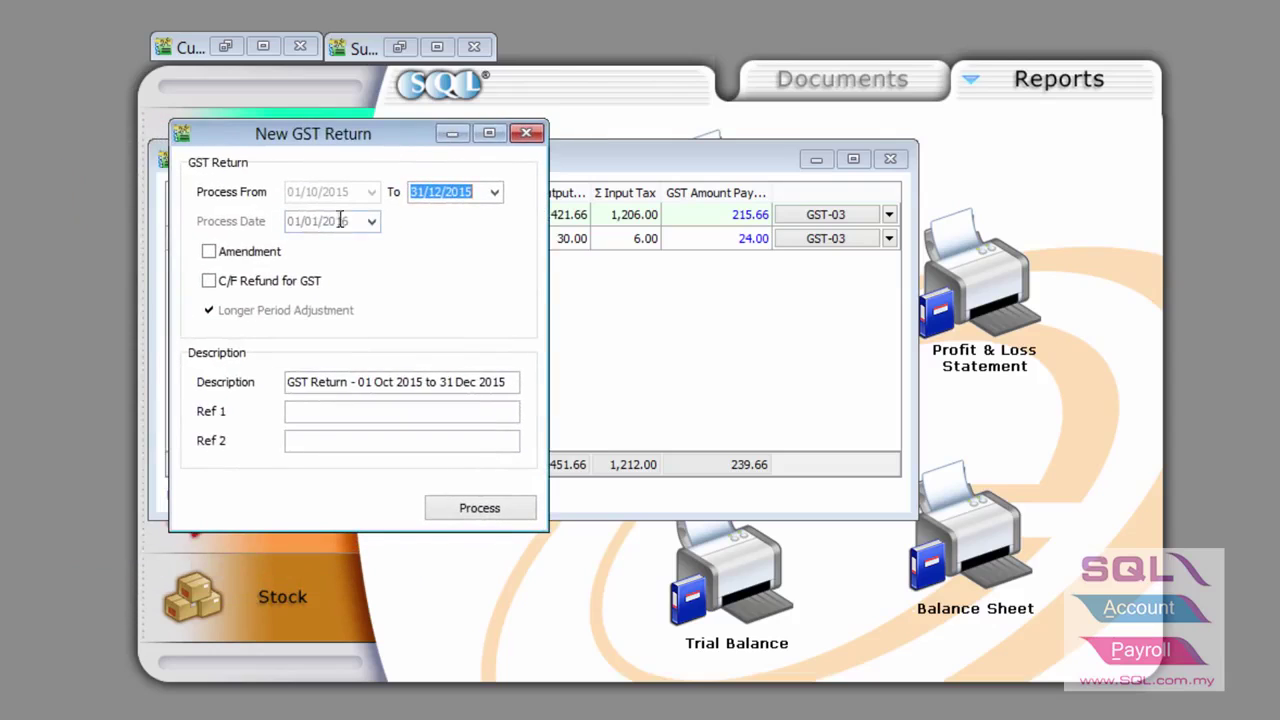
Process the Oct–Dec 2015 GST return after reviewing claimable and payable bad debt relief invoices.
click(480, 508)
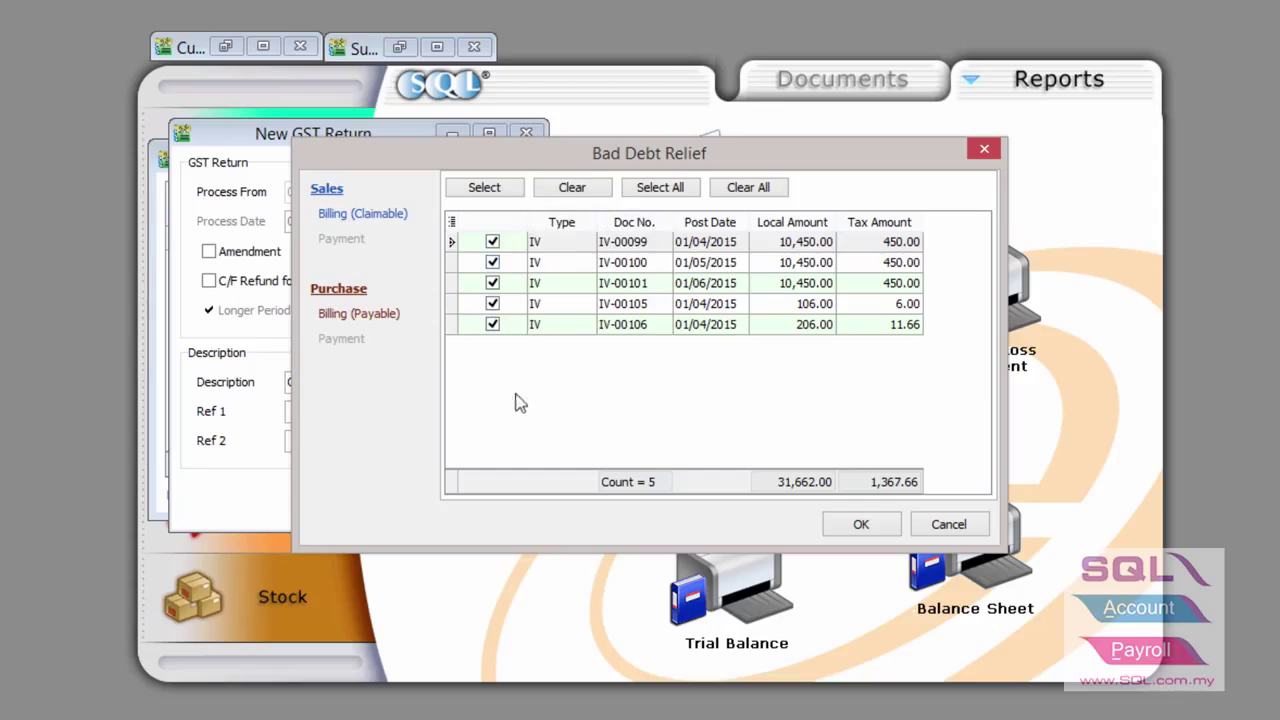
click(376, 316)
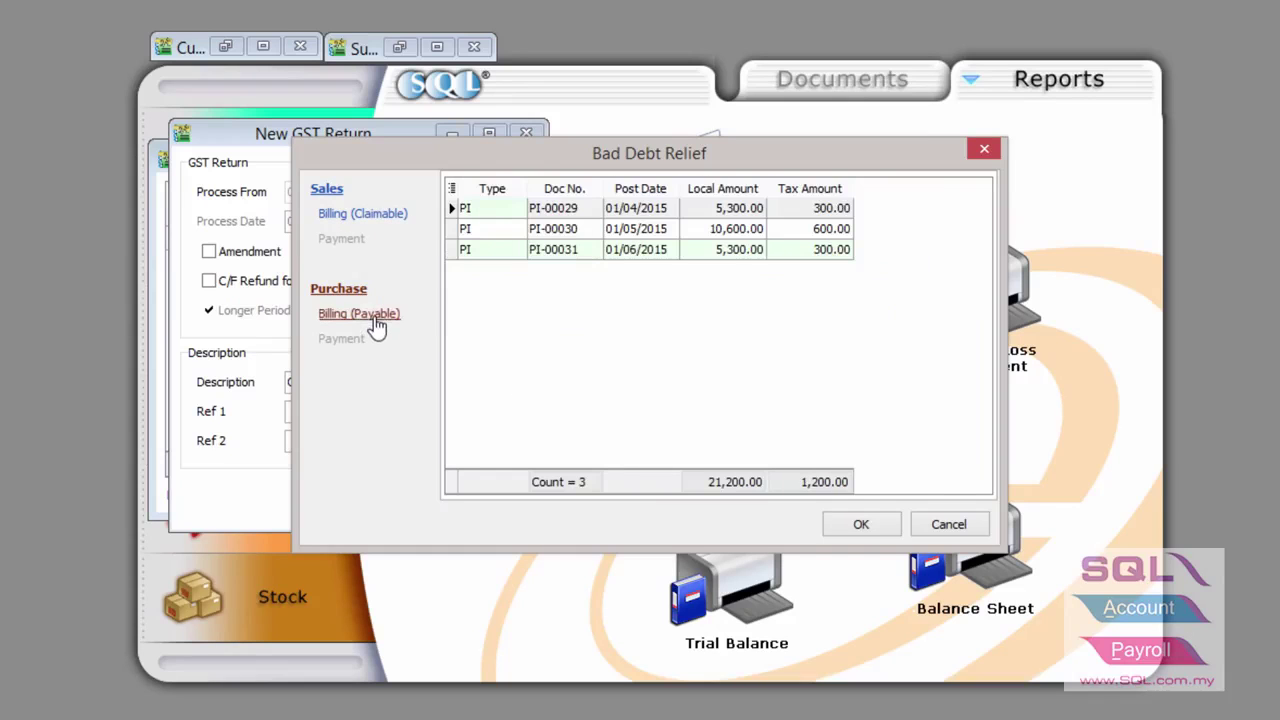
click(368, 216)
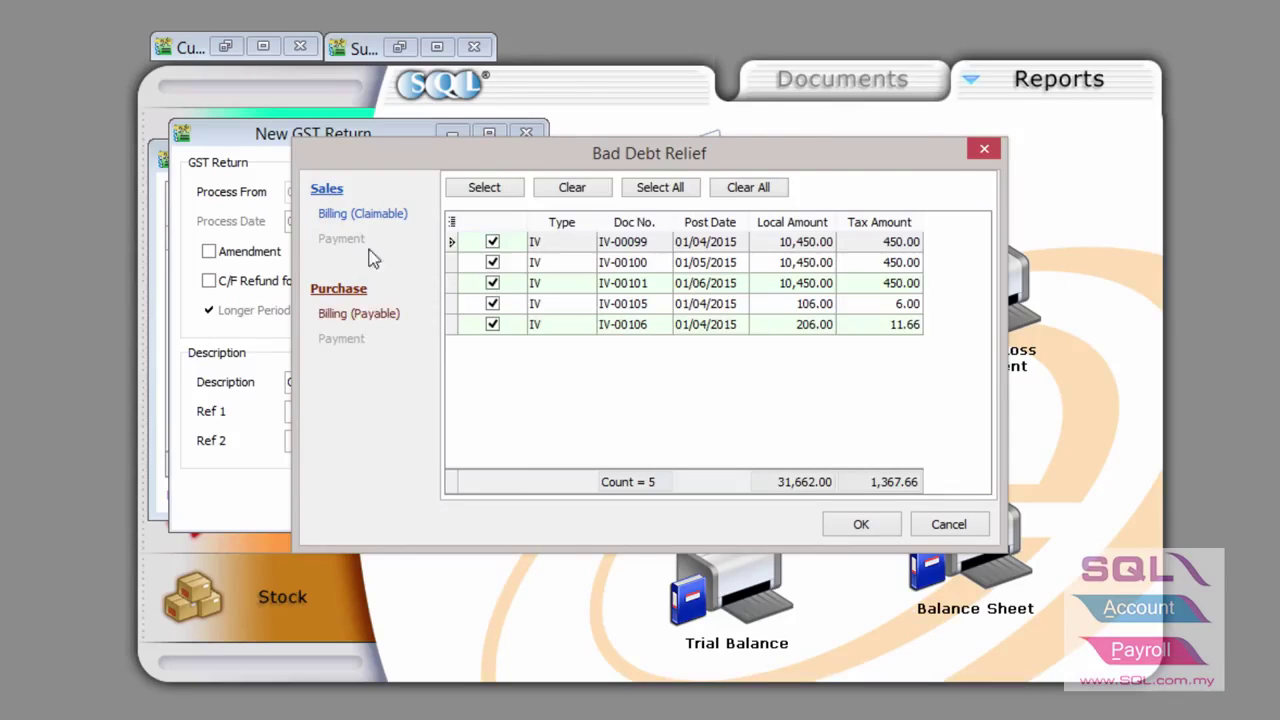
click(376, 316)
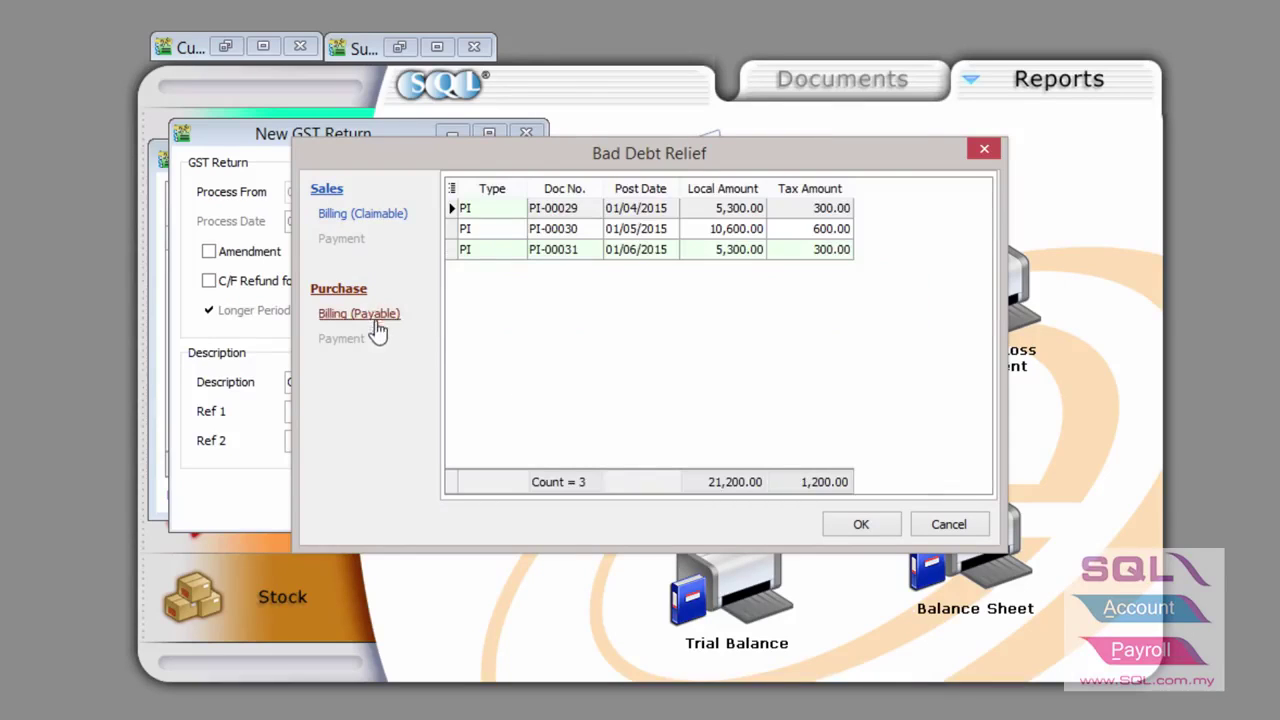
click(855, 526)
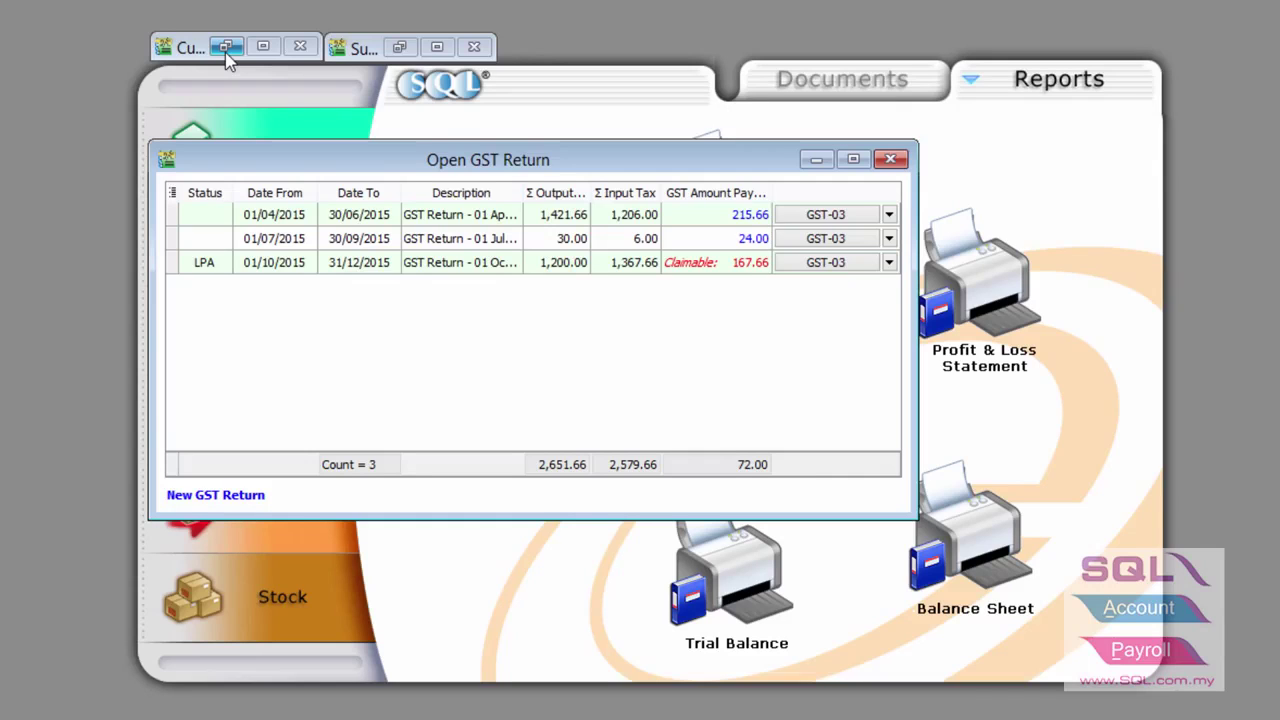
Knock off receipt OR-00059's 5,300.00 against invoice IV-00099 and save it.
click(226, 50)
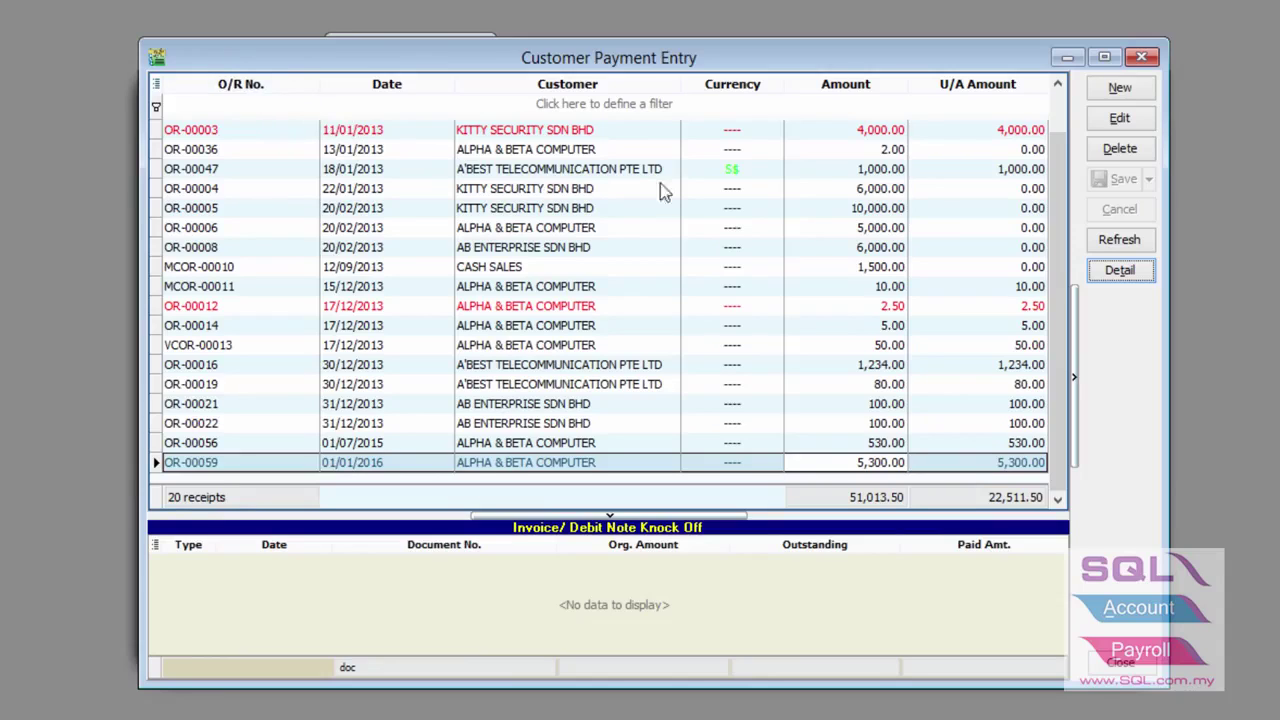
click(973, 464)
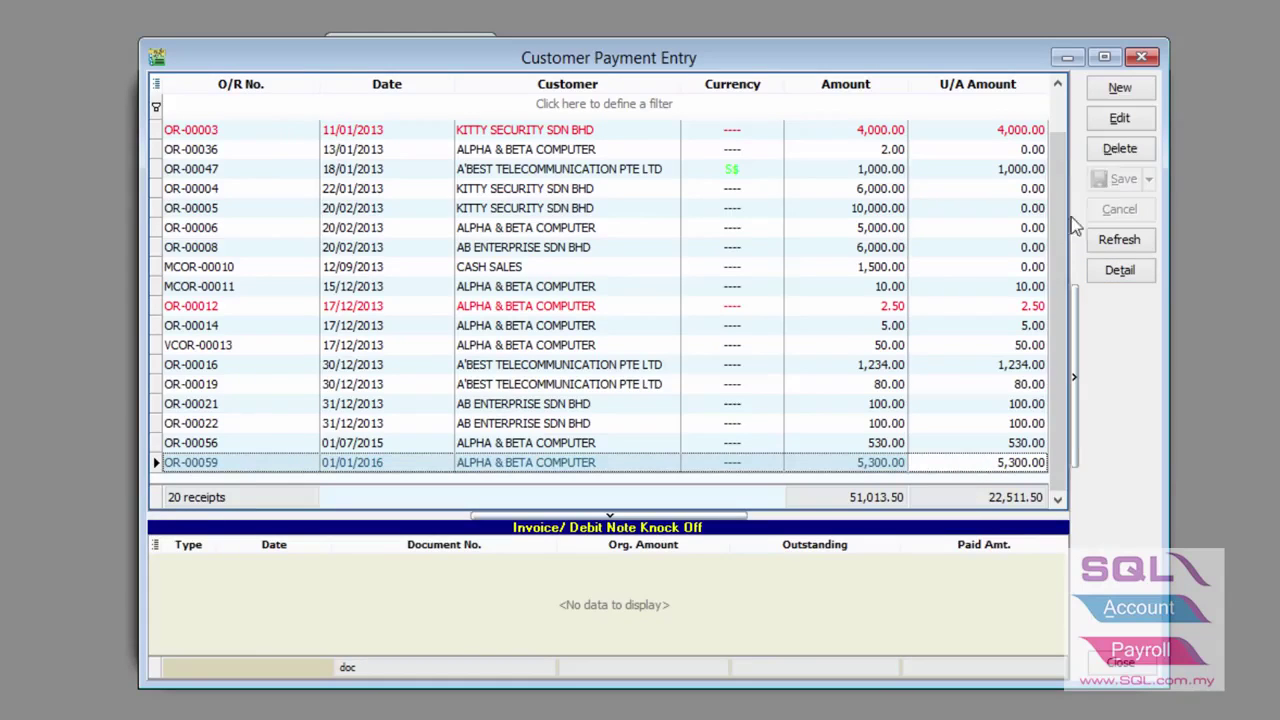
click(1119, 120)
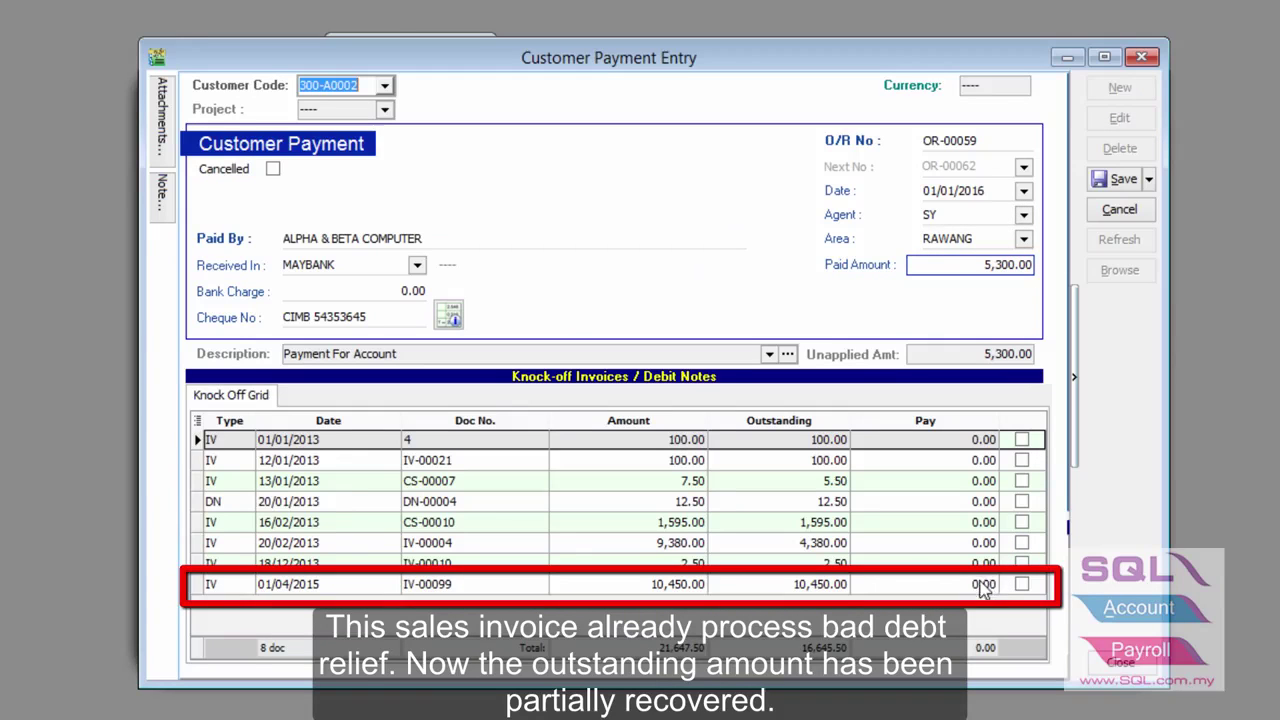
click(1022, 584)
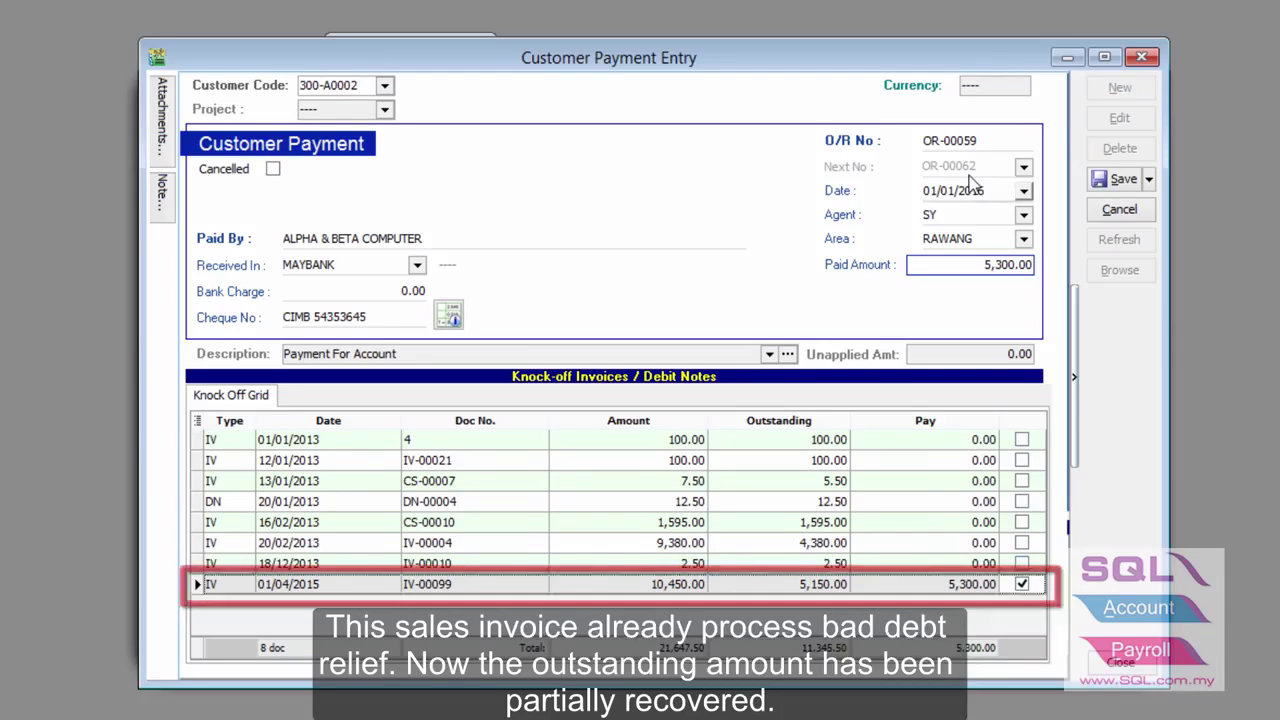
drag(957, 191, 922, 191)
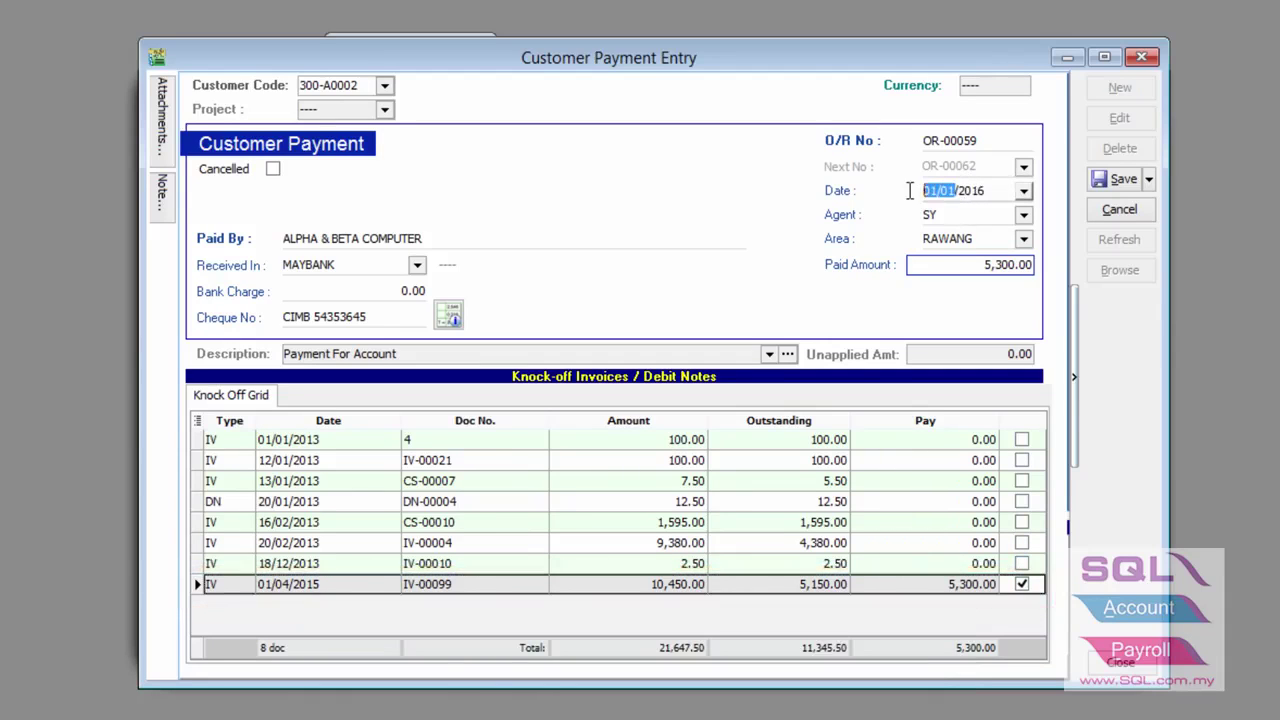
click(1128, 180)
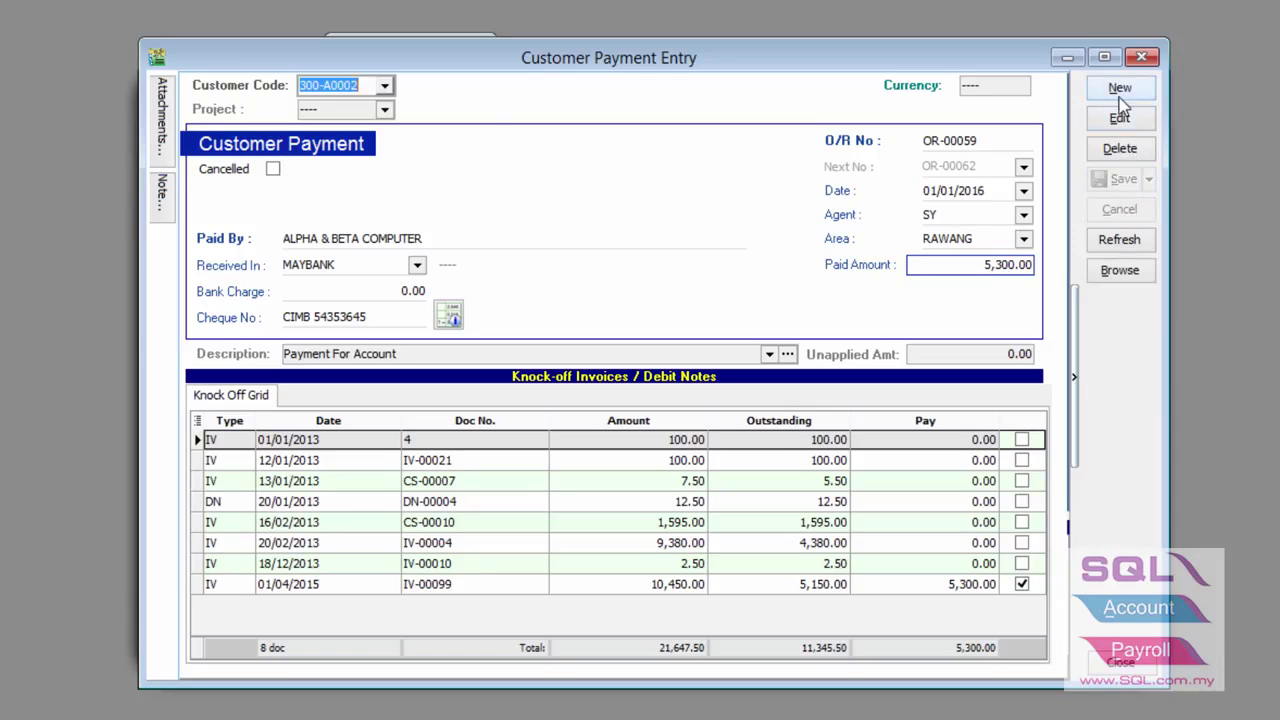
Create a receipt from 300-A0002 dated 01/02/2016 paying 5,150.00 on IV-00099, with a cheque number.
click(1119, 92)
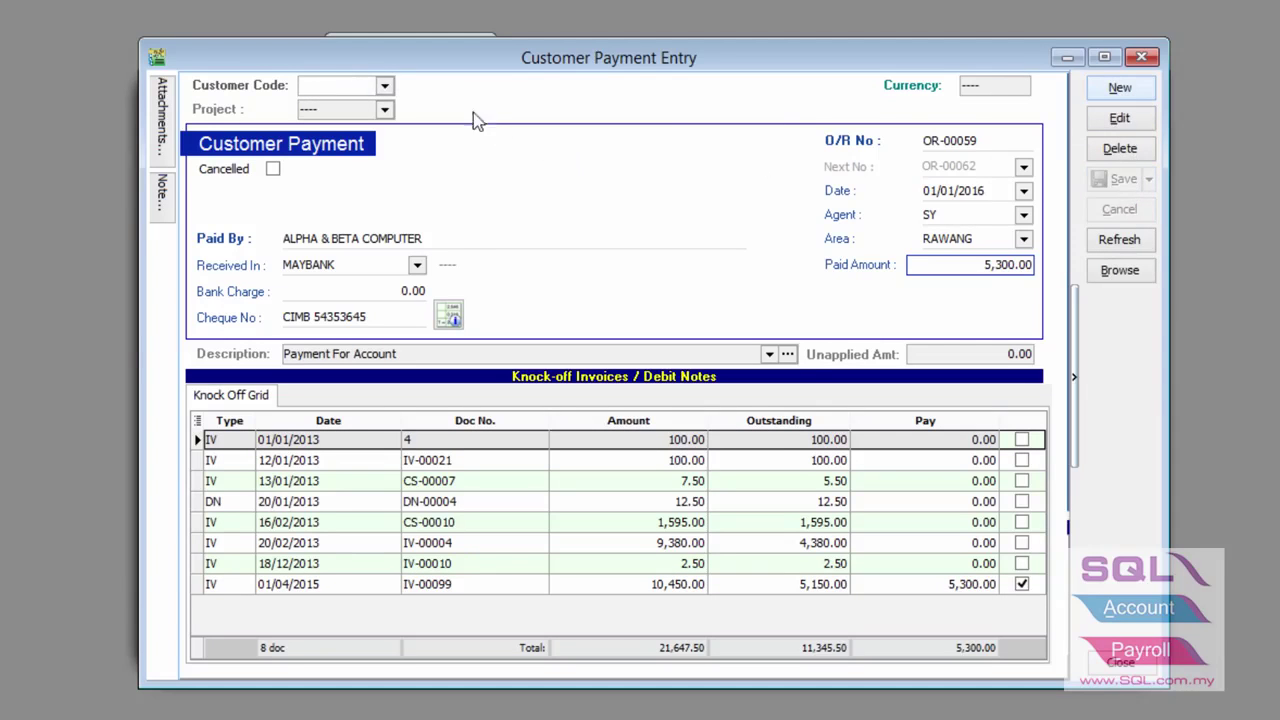
click(384, 86)
click(523, 86)
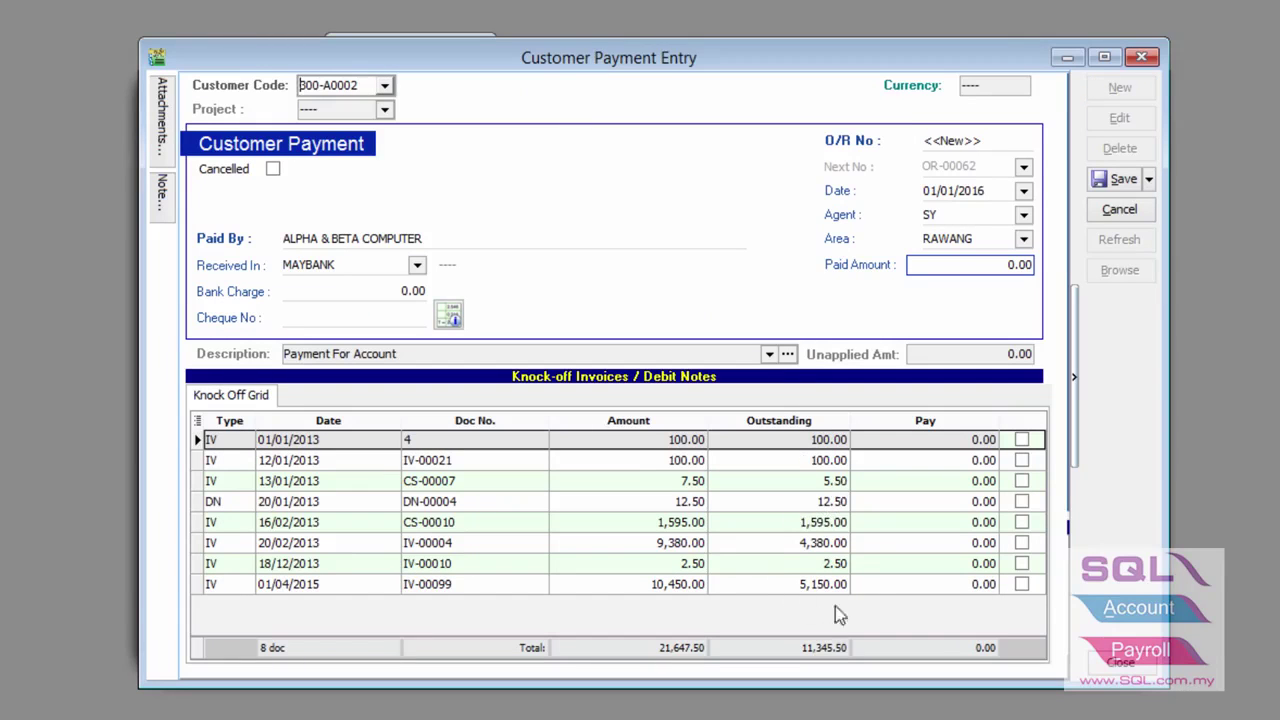
click(935, 585)
click(1022, 585)
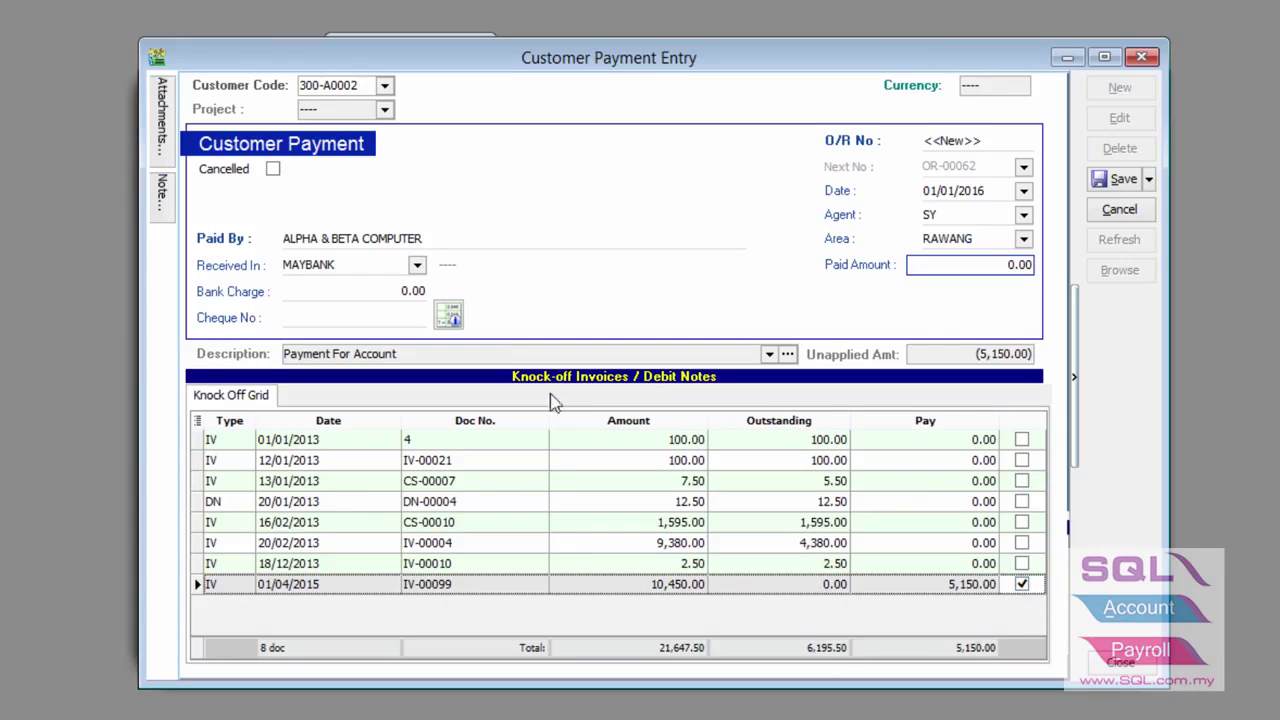
click(948, 190)
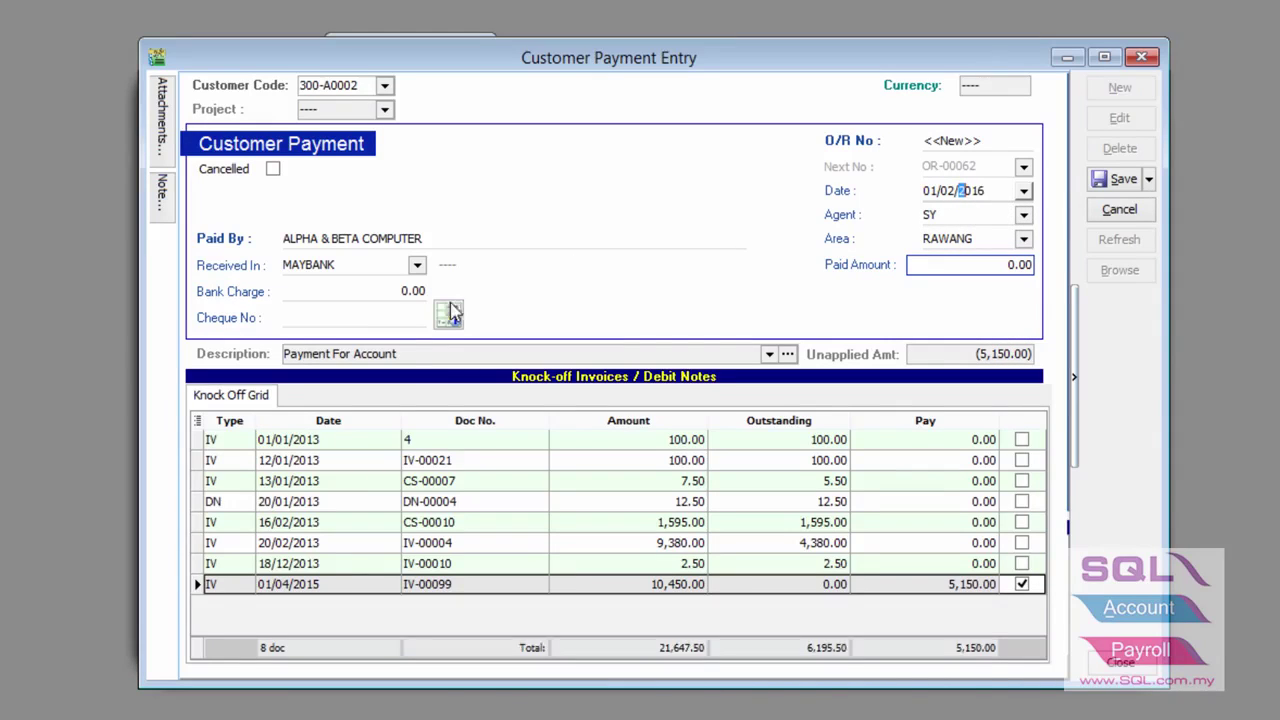
click(339, 320)
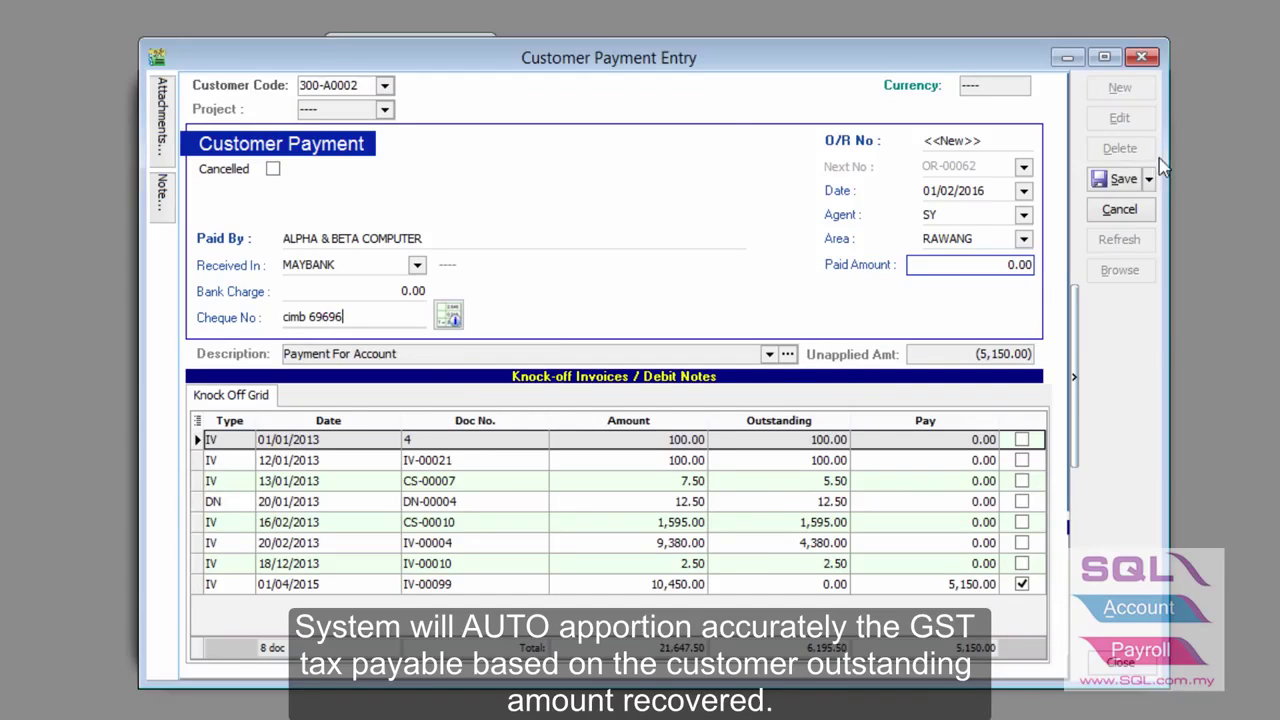
click(1122, 180)
click(716, 391)
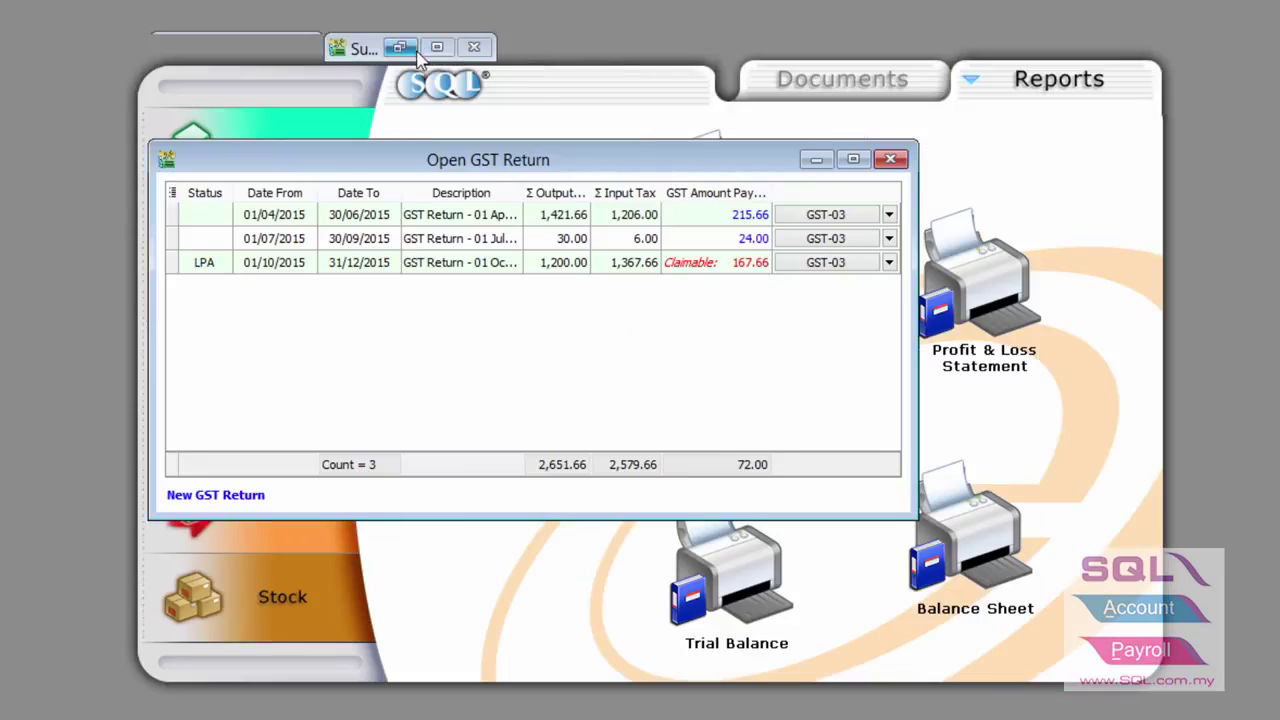
Edit supplier payment PV-00055 to pay 5,300.00 against PI-00029 and save it.
click(412, 50)
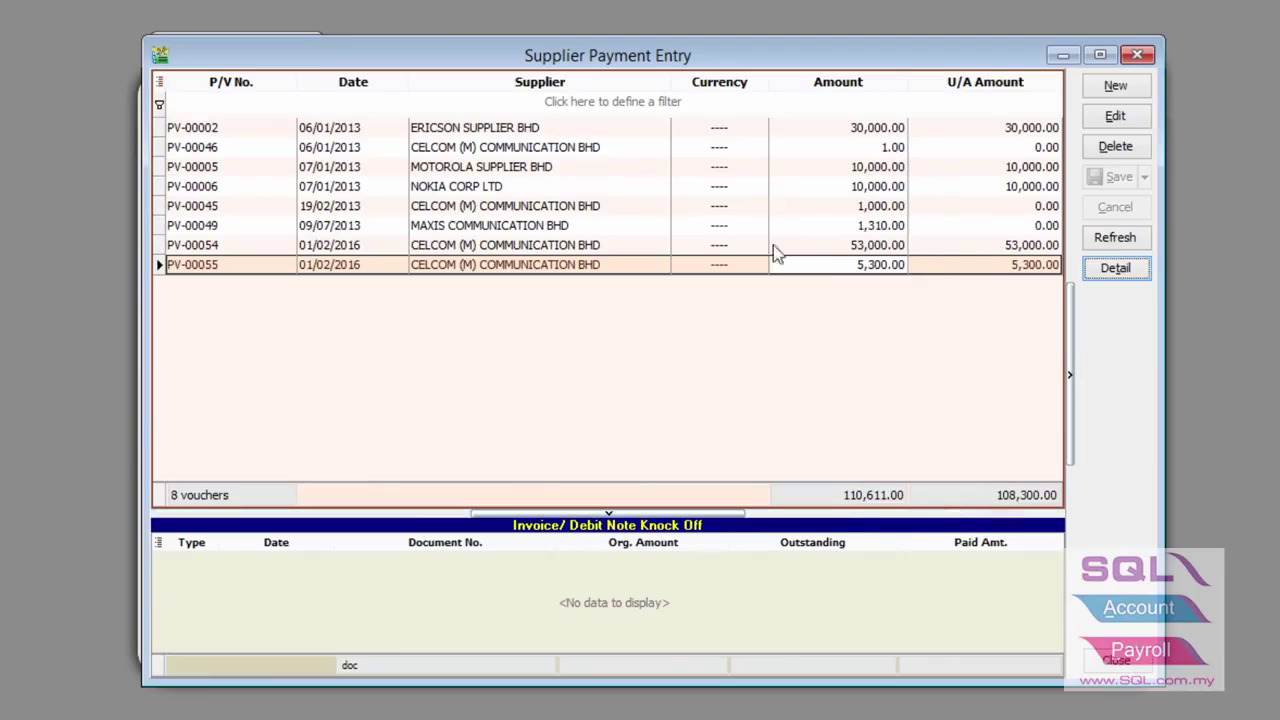
double_click(1025, 264)
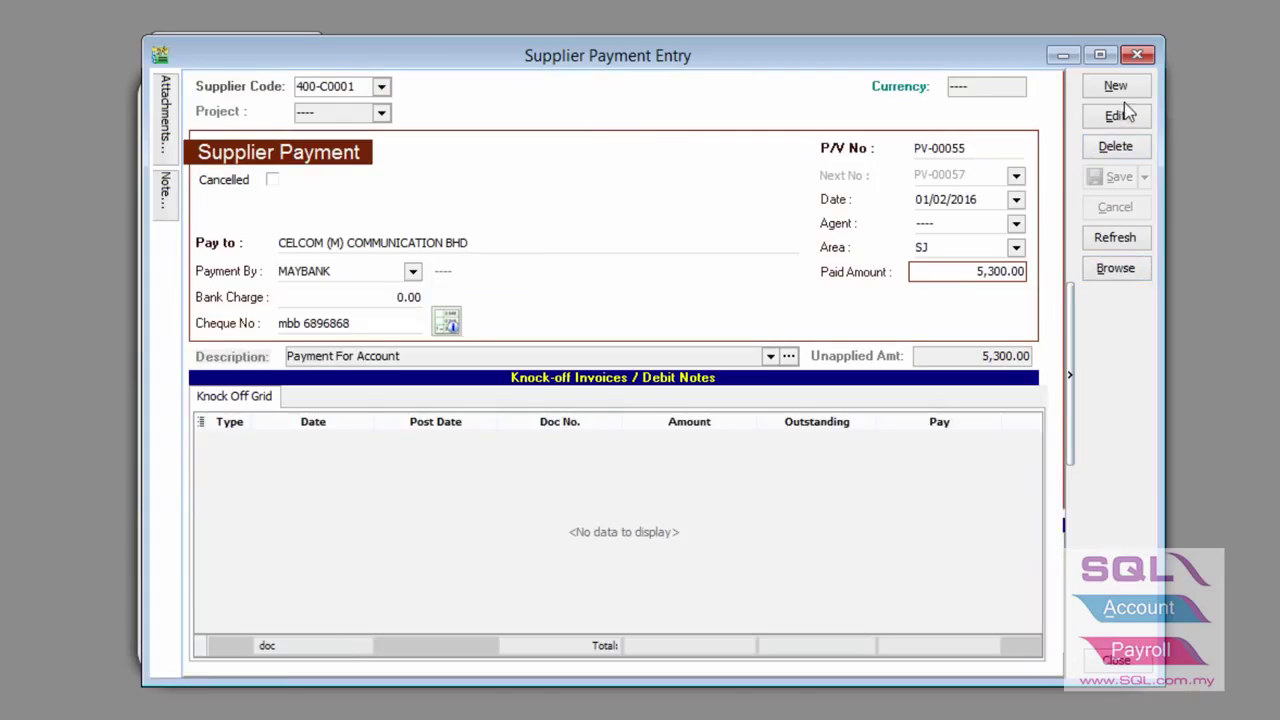
click(1122, 117)
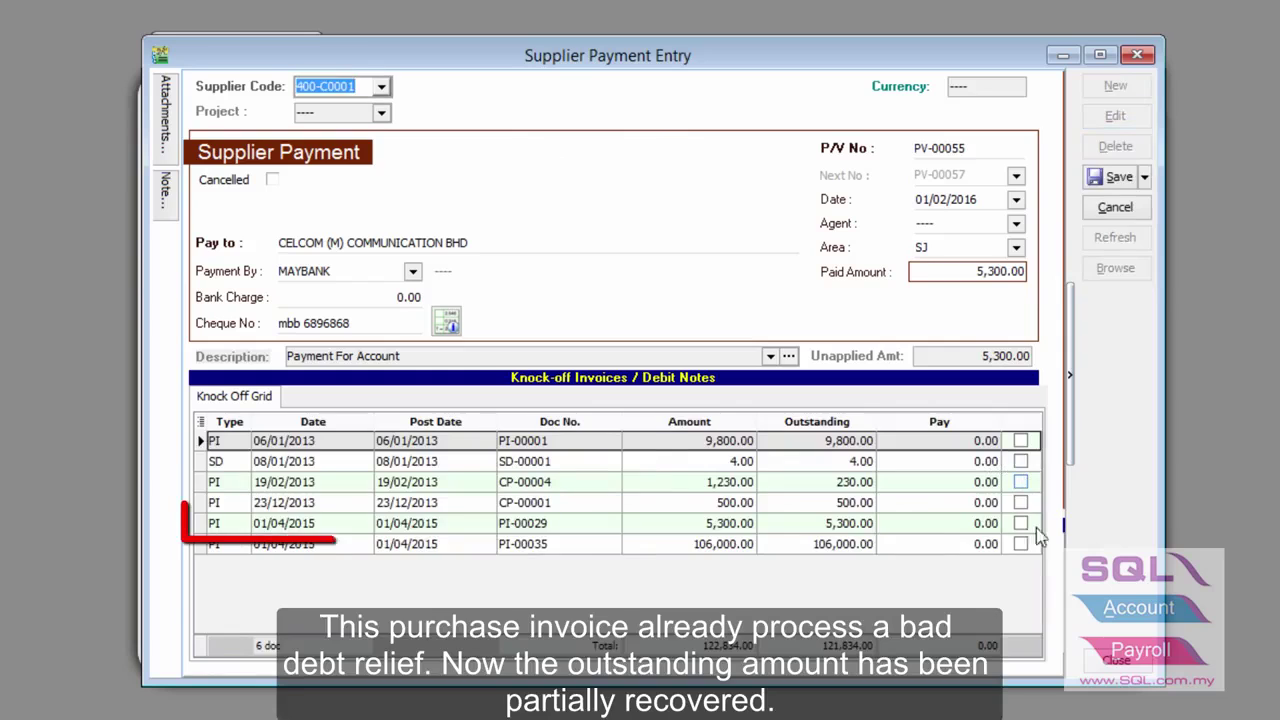
click(1021, 524)
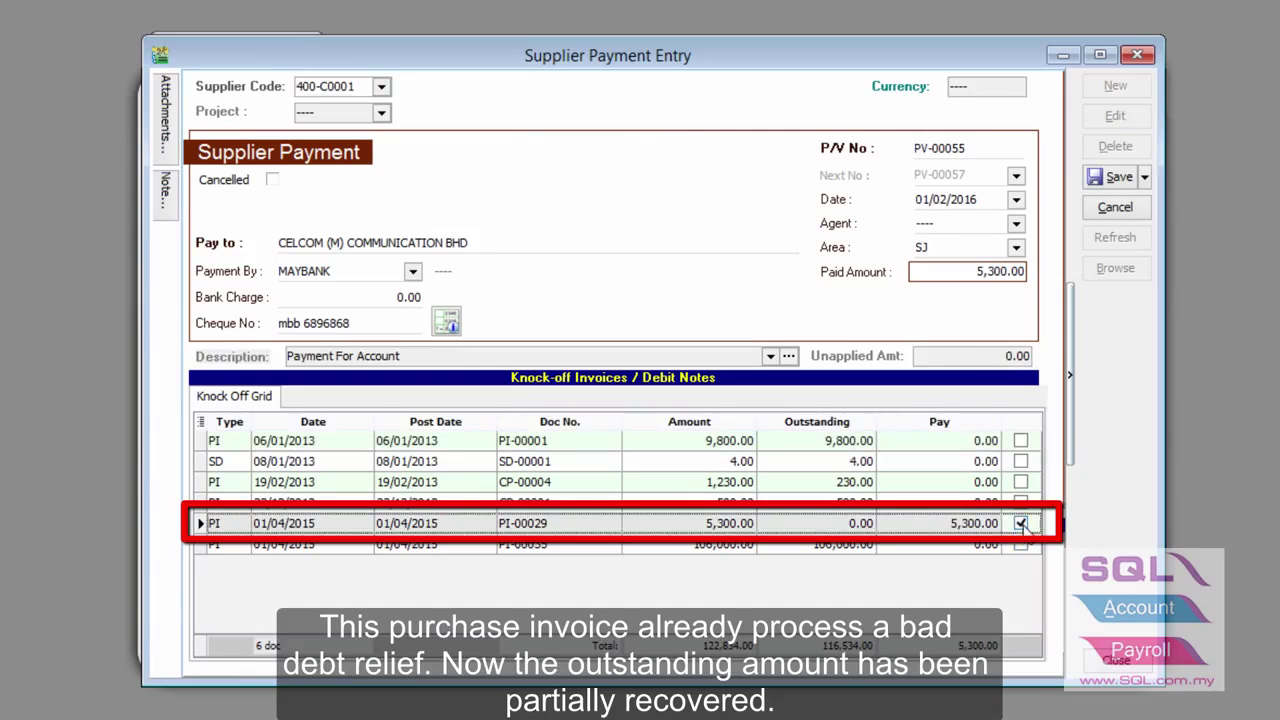
click(940, 204)
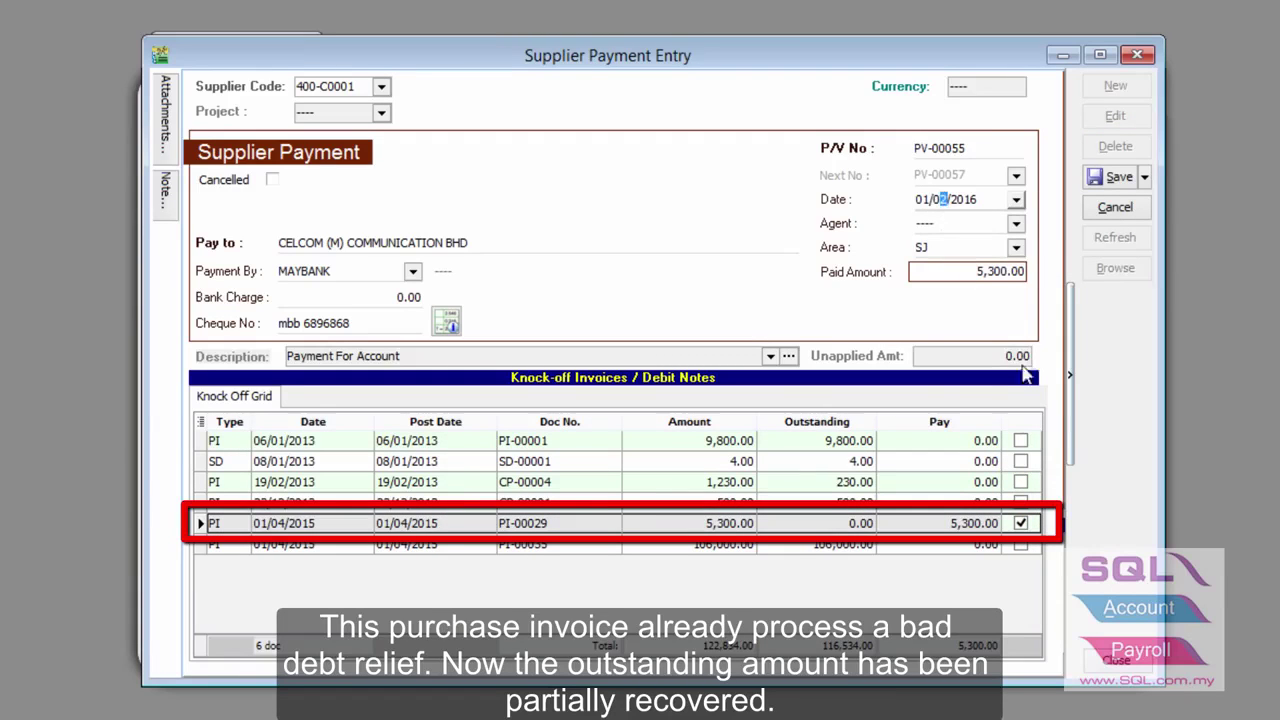
click(1113, 178)
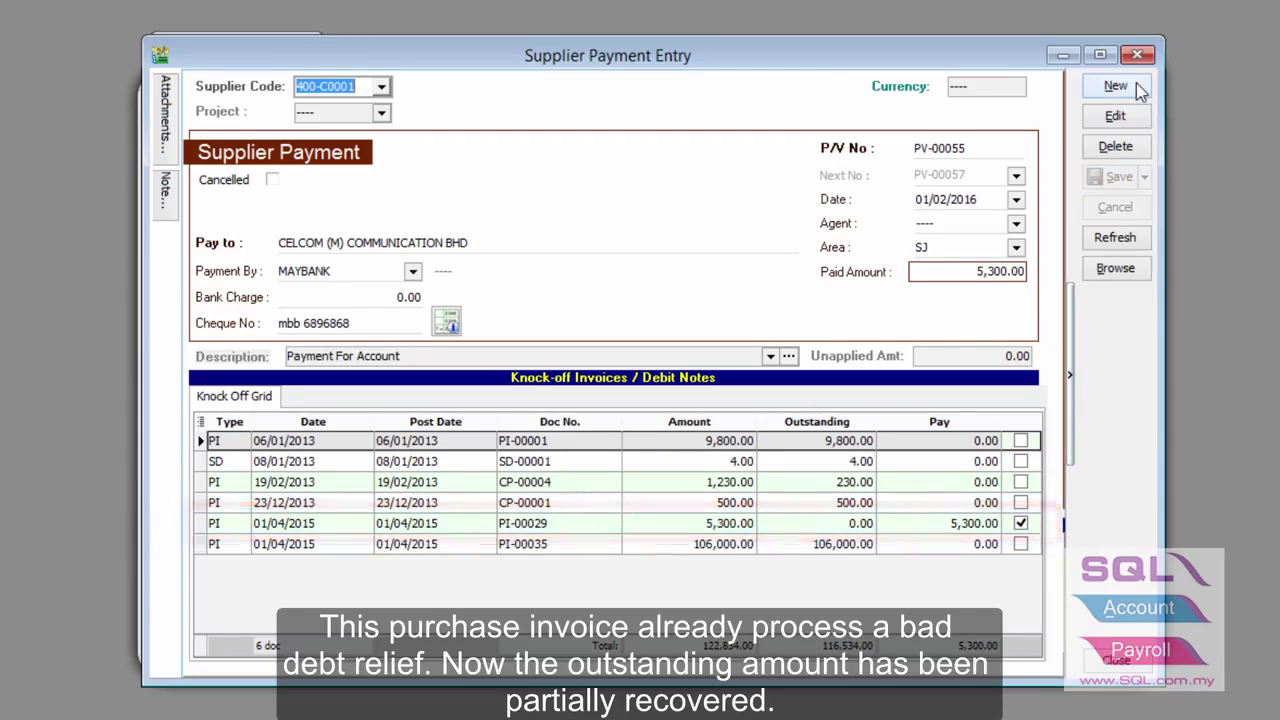
Save a new 53,000.00 payment to CELCOM (400-C0001) dated 01/03/2016 against PI-00035.
click(1136, 85)
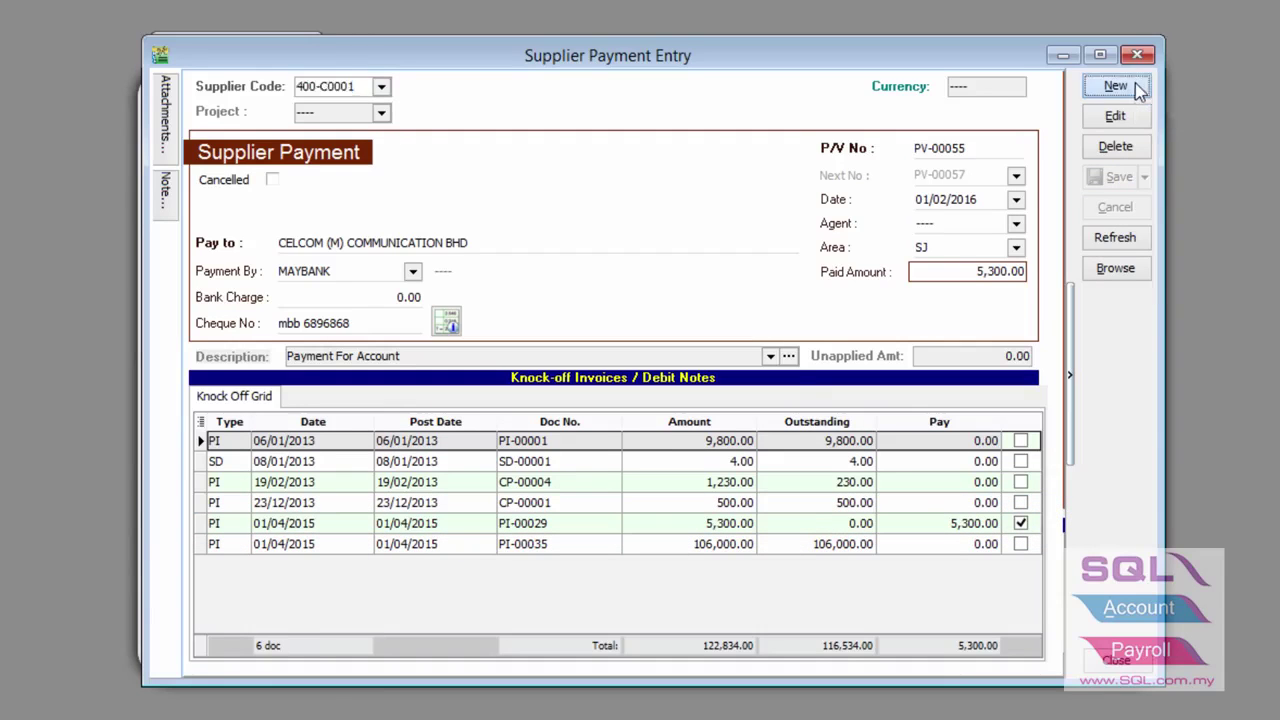
click(385, 87)
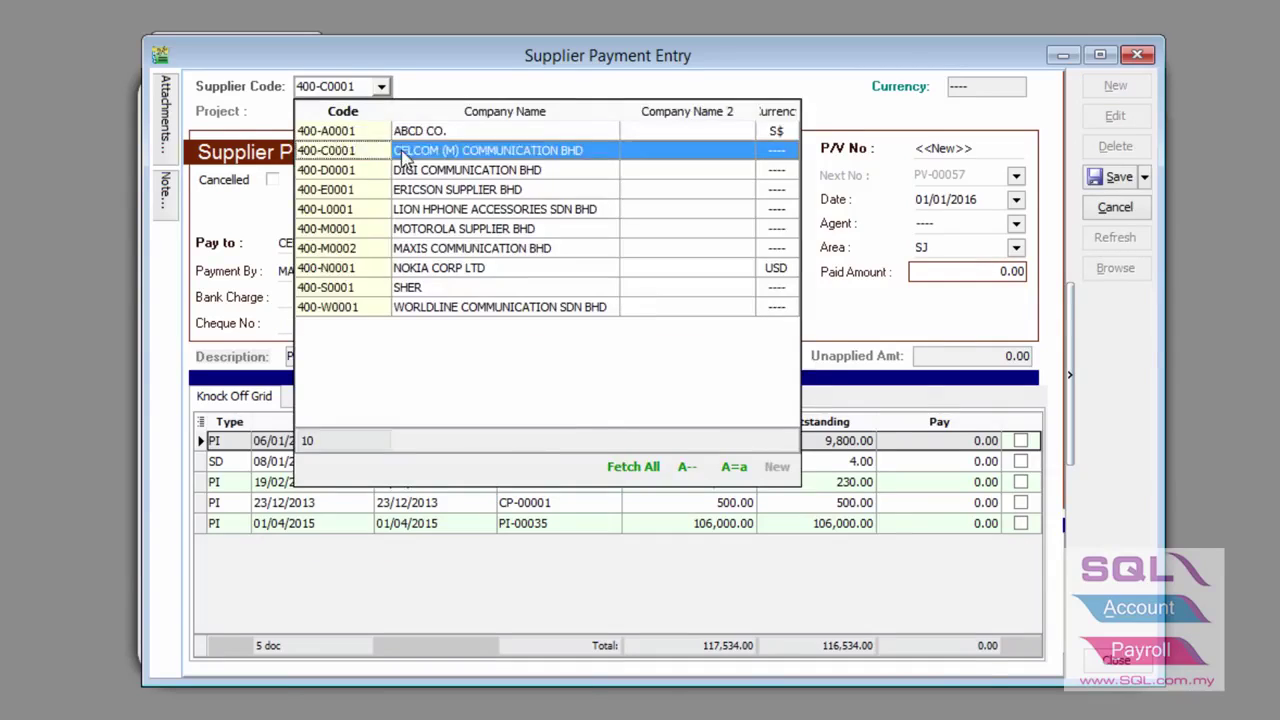
click(390, 122)
click(924, 527)
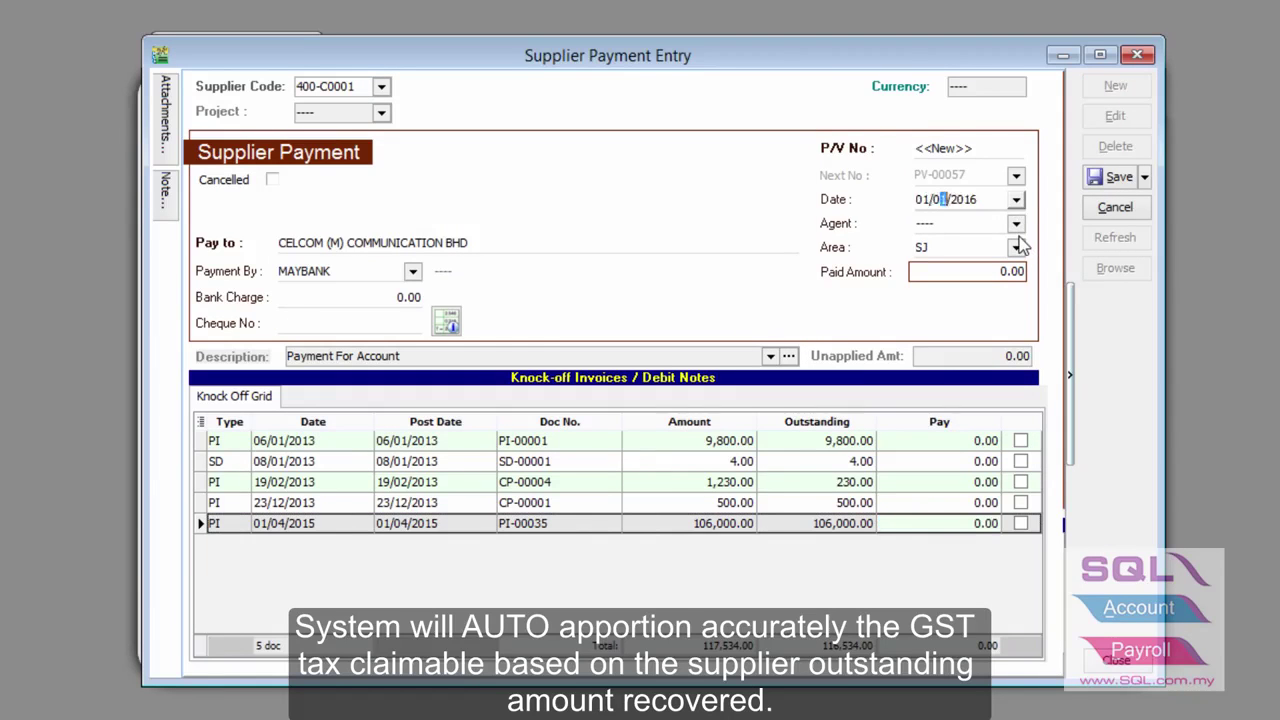
click(932, 527)
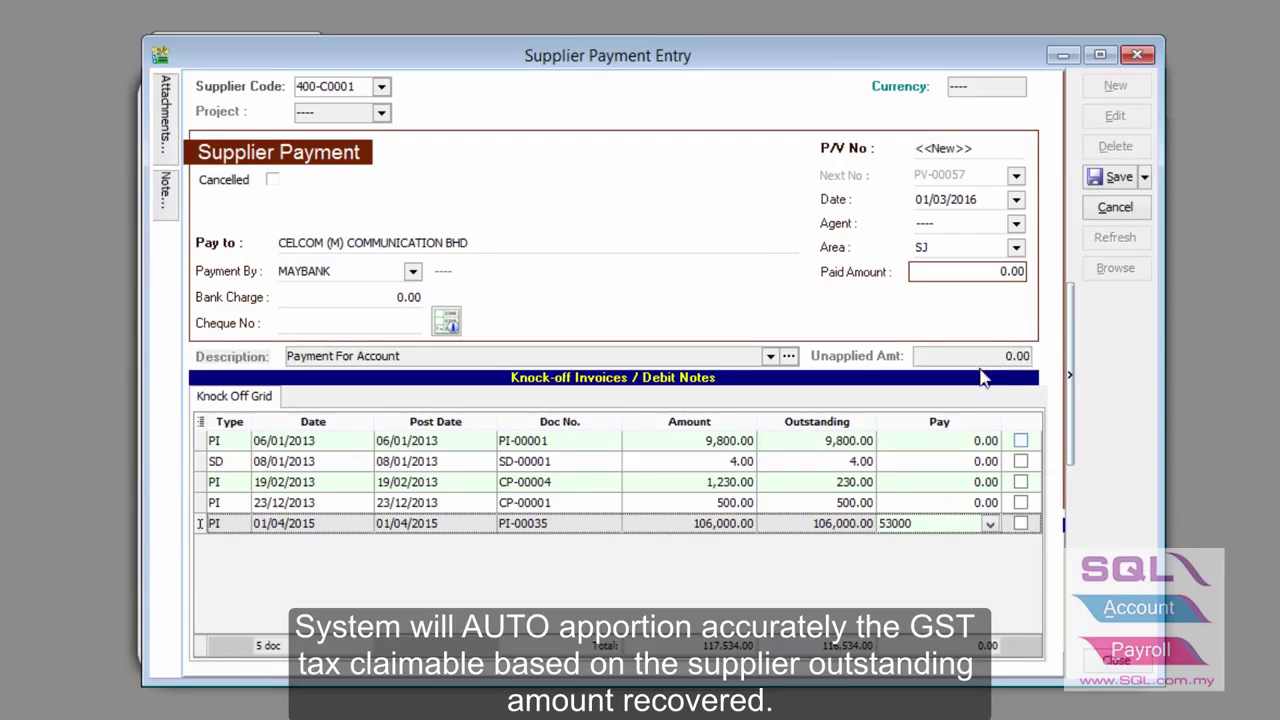
click(1112, 181)
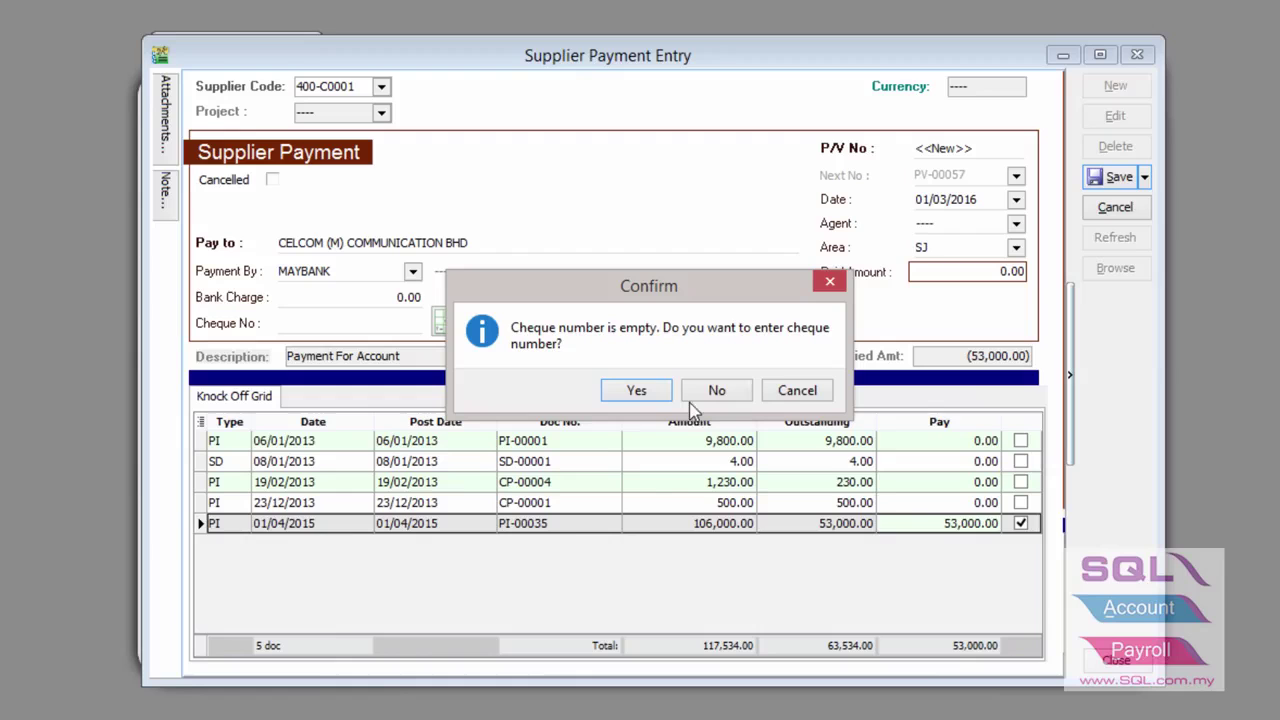
click(713, 393)
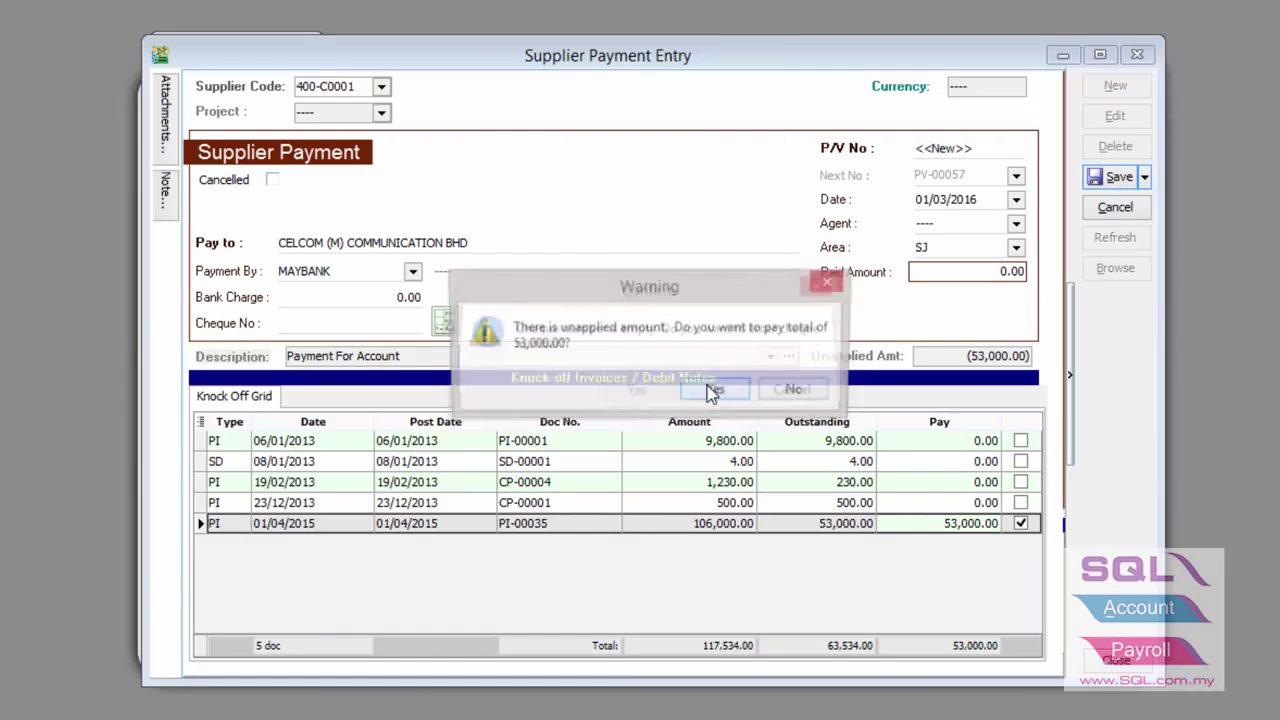
click(710, 391)
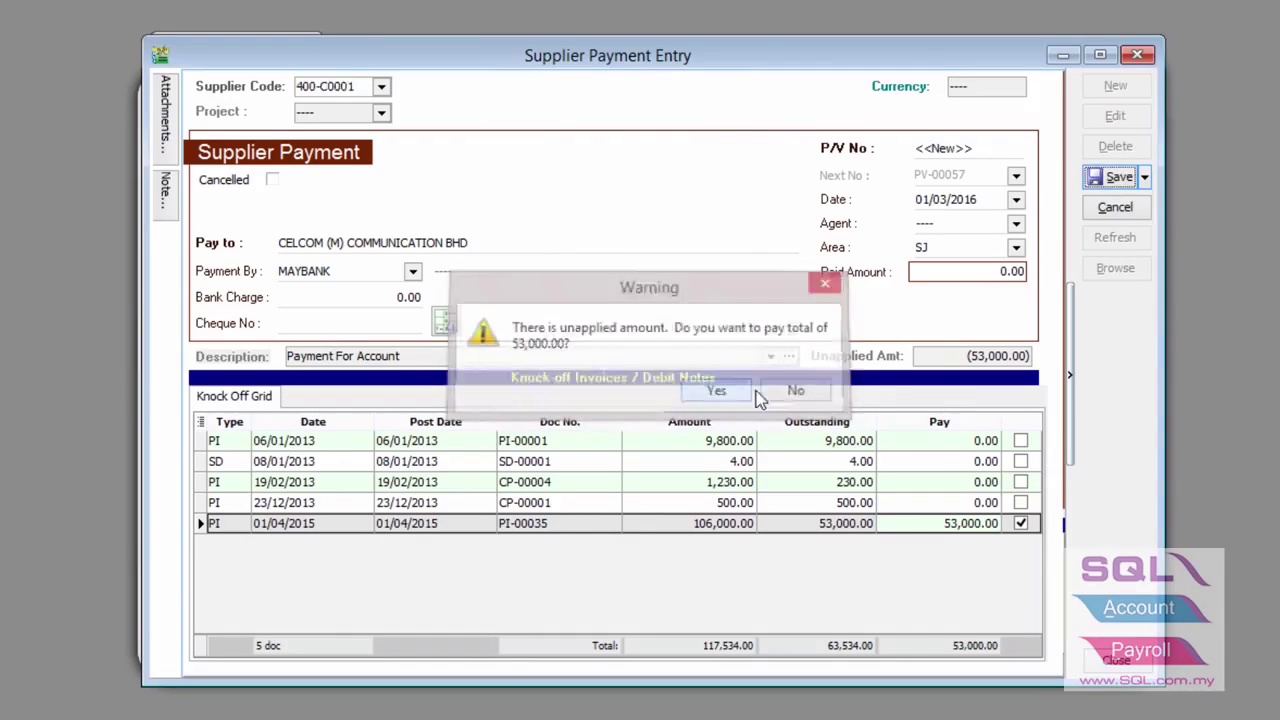
click(1115, 180)
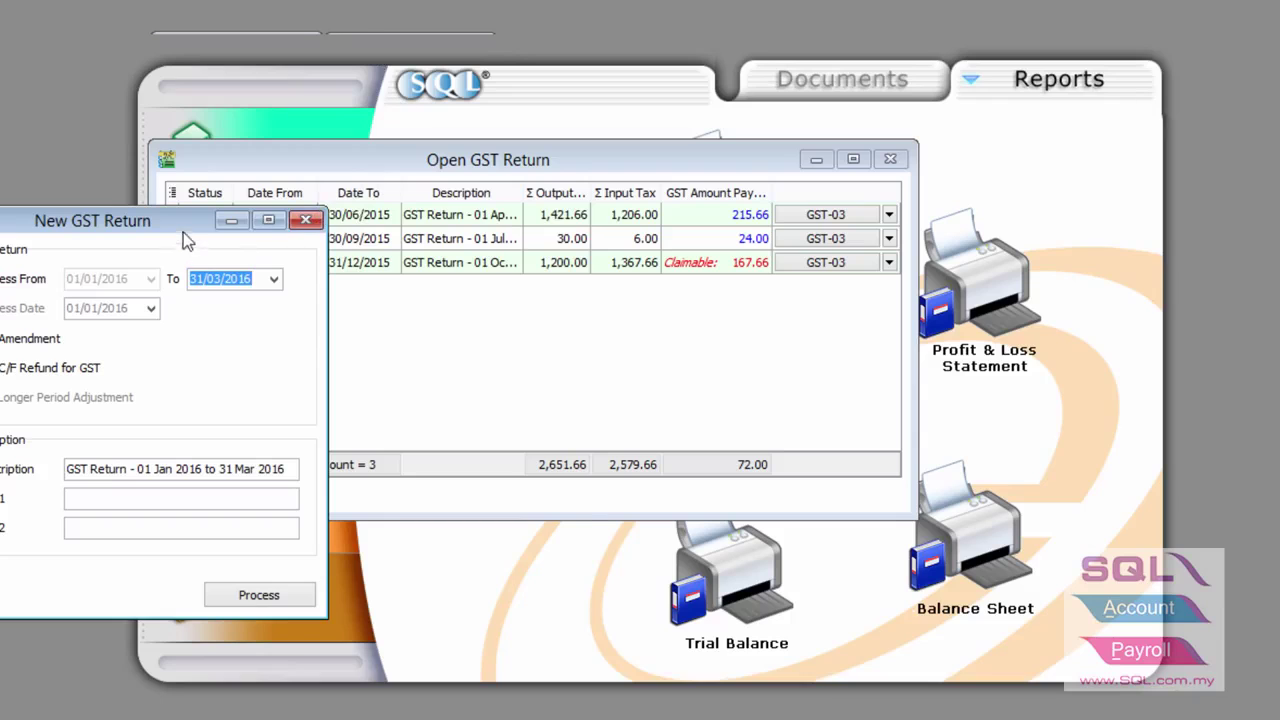
Process the new 01/01/2016–31/03/2016 GST return with the default description.
drag(200, 218, 472, 142)
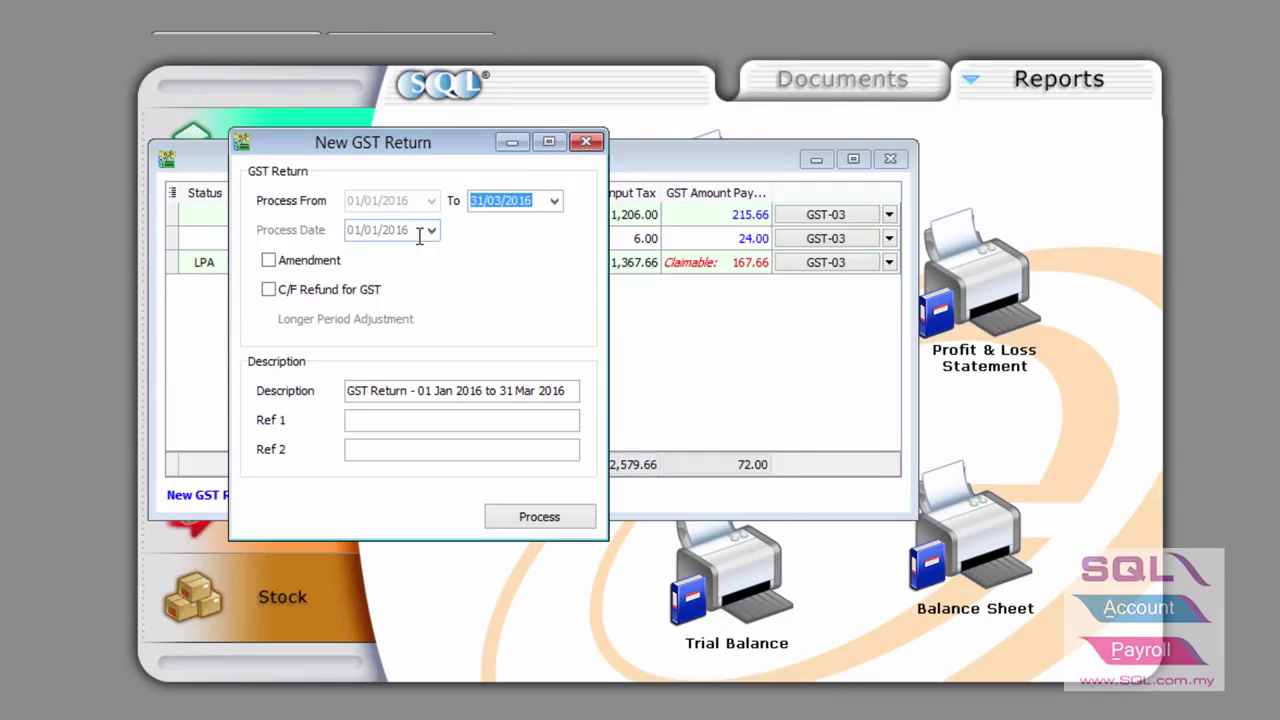
click(553, 517)
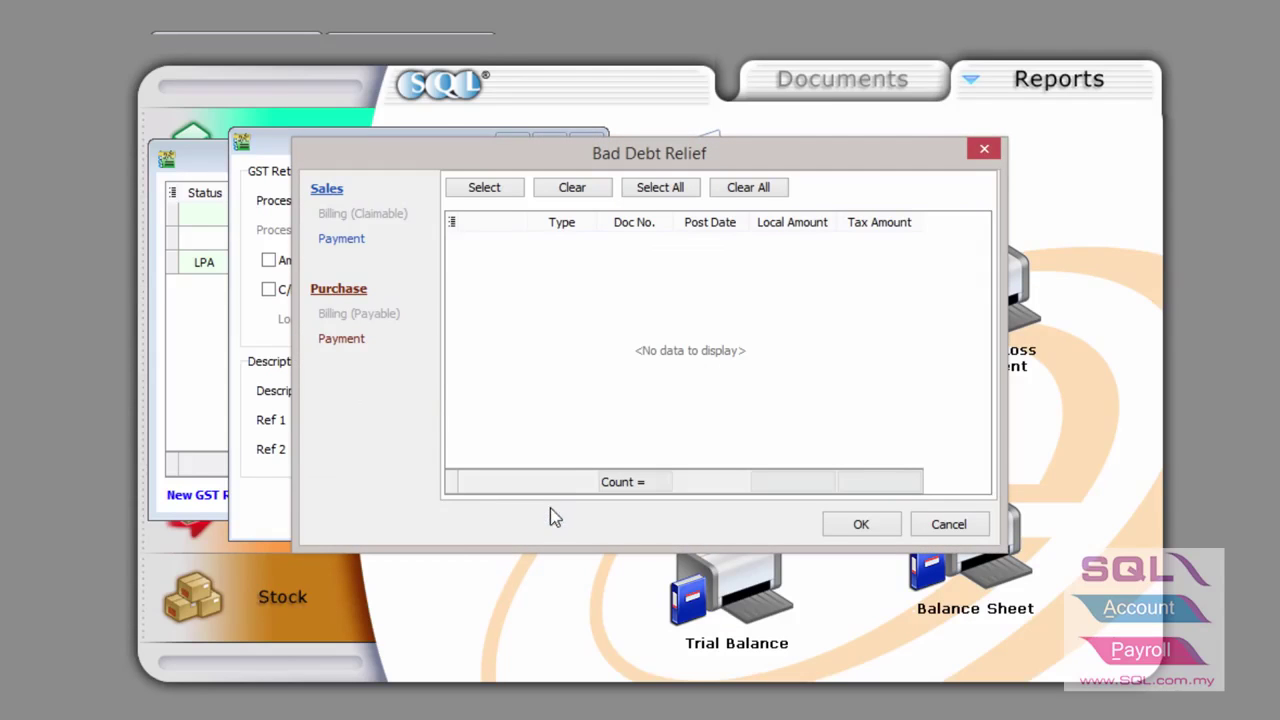
Check the sales payment recoveries: OR-00059 at 228.23 and OR-00062 at 221.77, totalling 450.00.
click(350, 243)
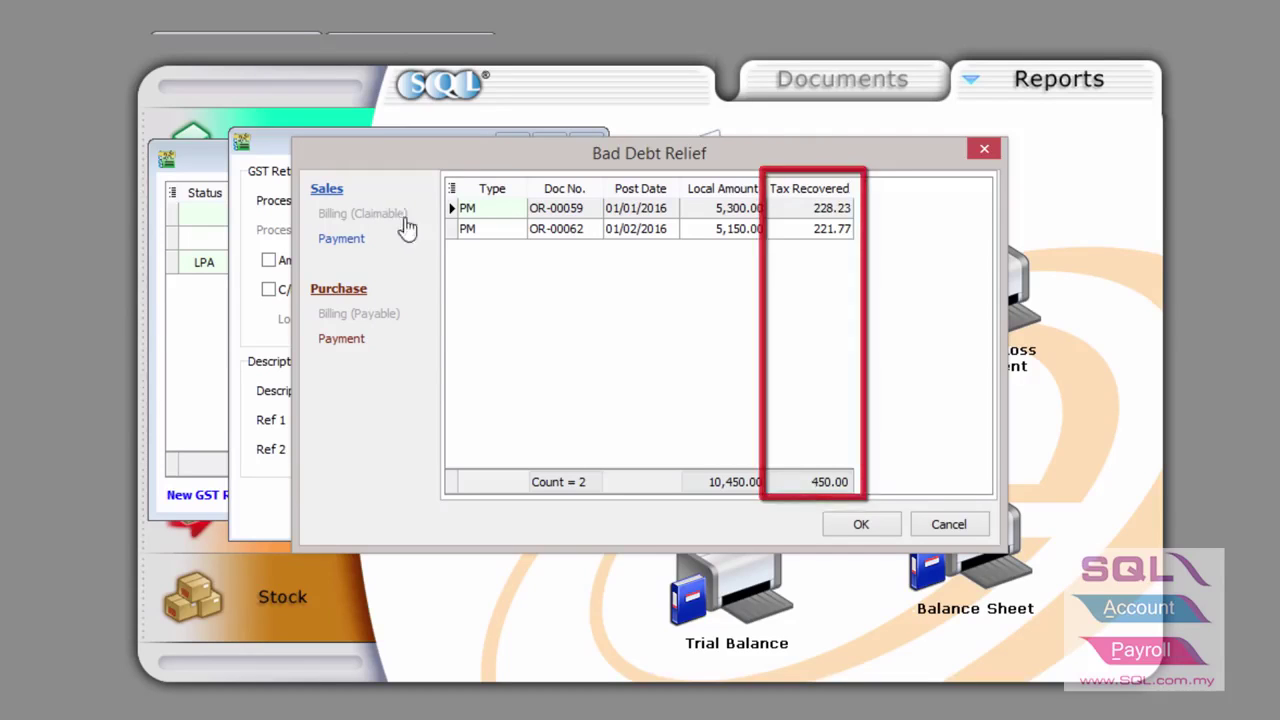
click(744, 212)
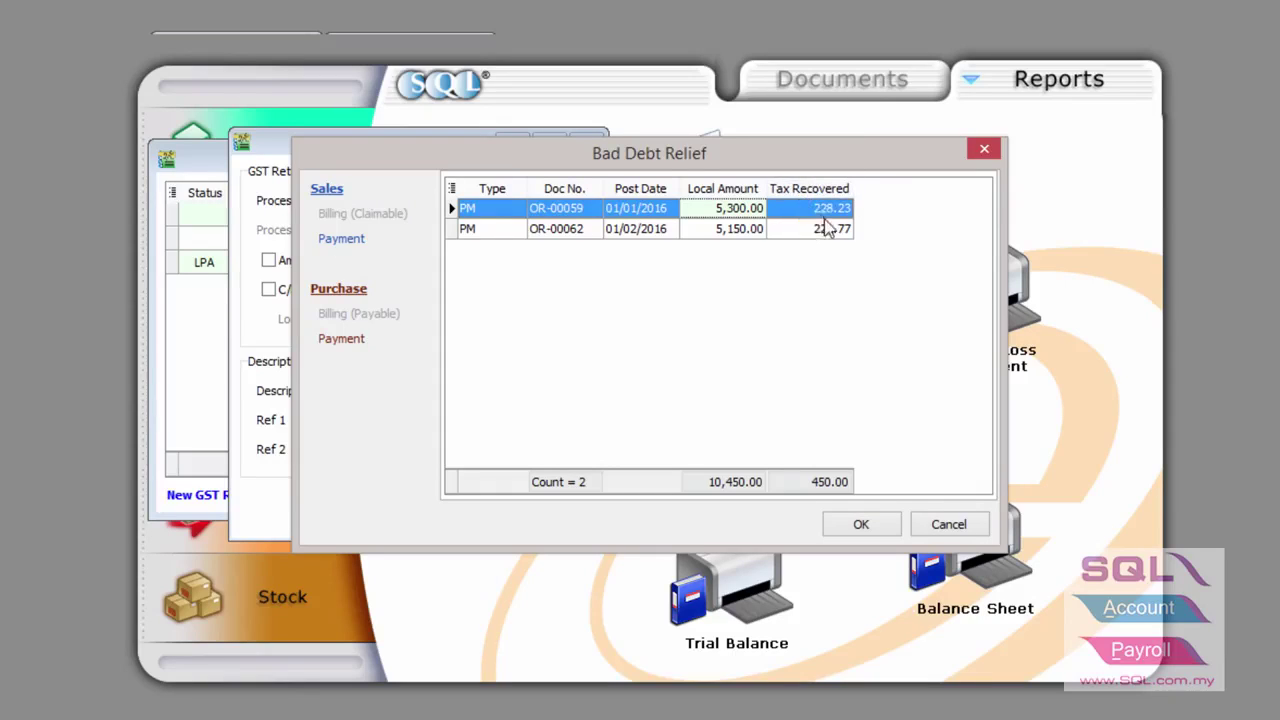
click(745, 229)
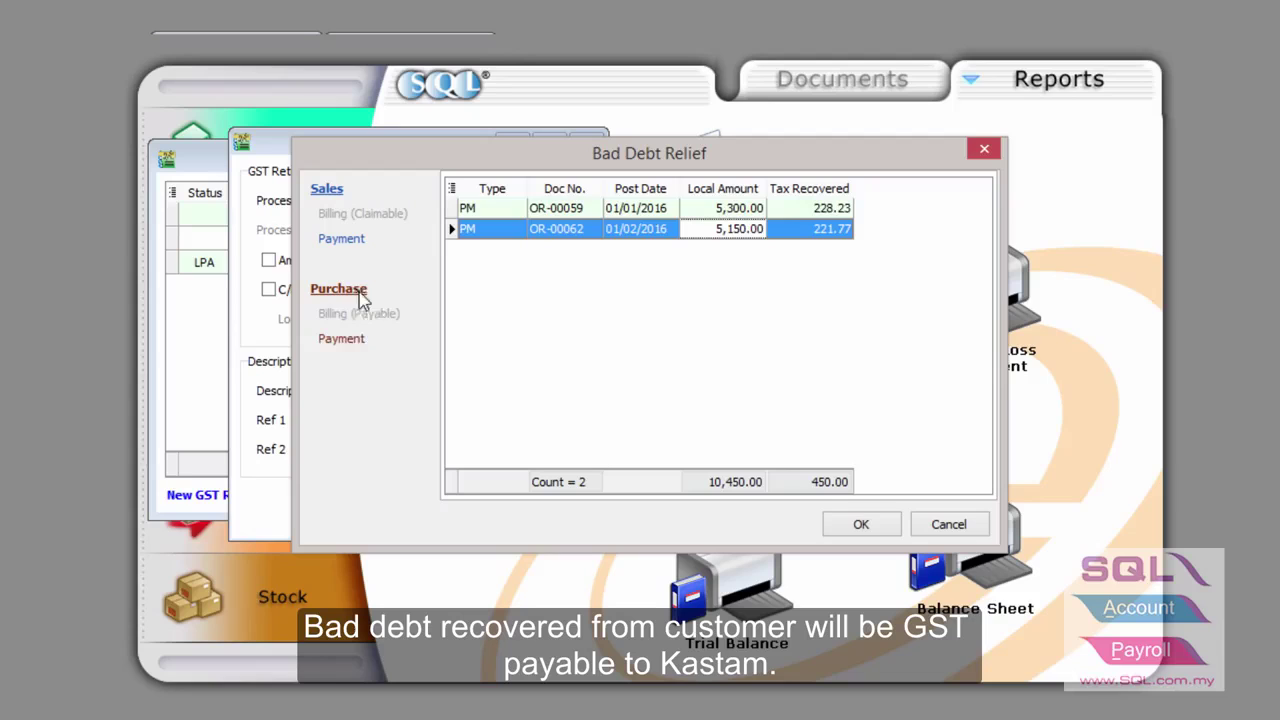
Confirm PV-00055's 300.00 recovery, finish the return at 150.00 payable, and preview its GST-03.
click(350, 340)
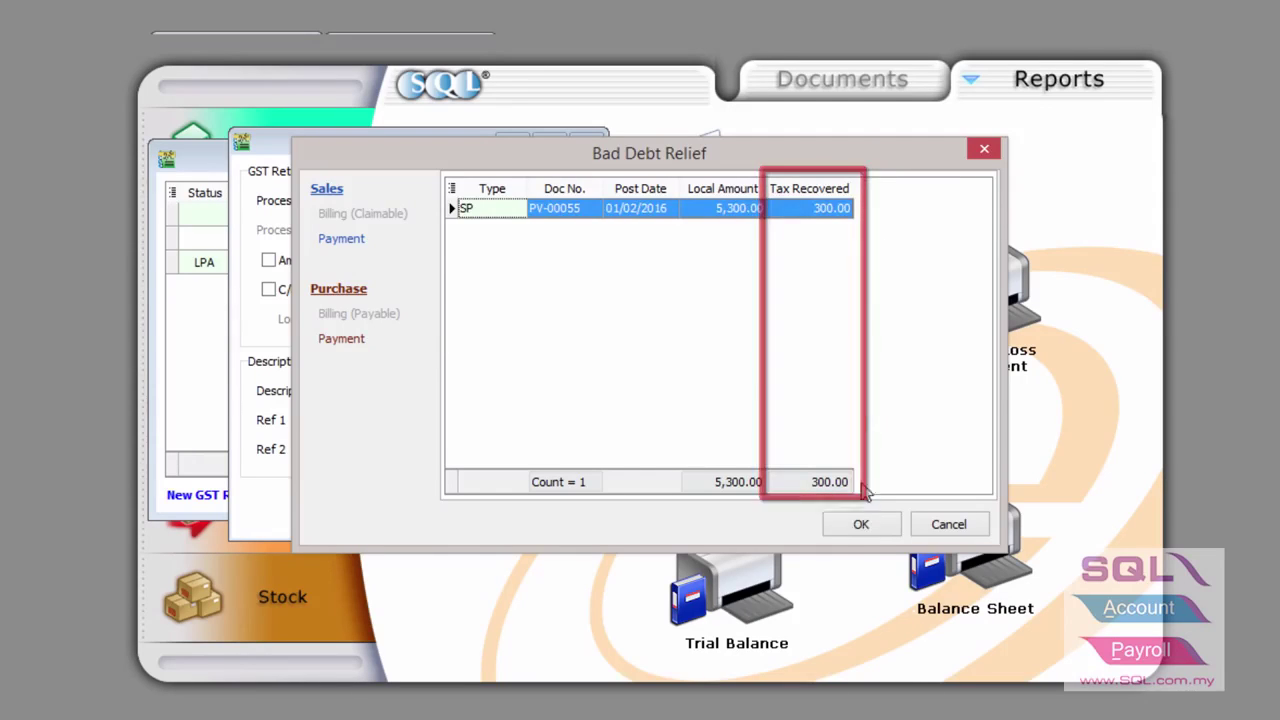
click(858, 522)
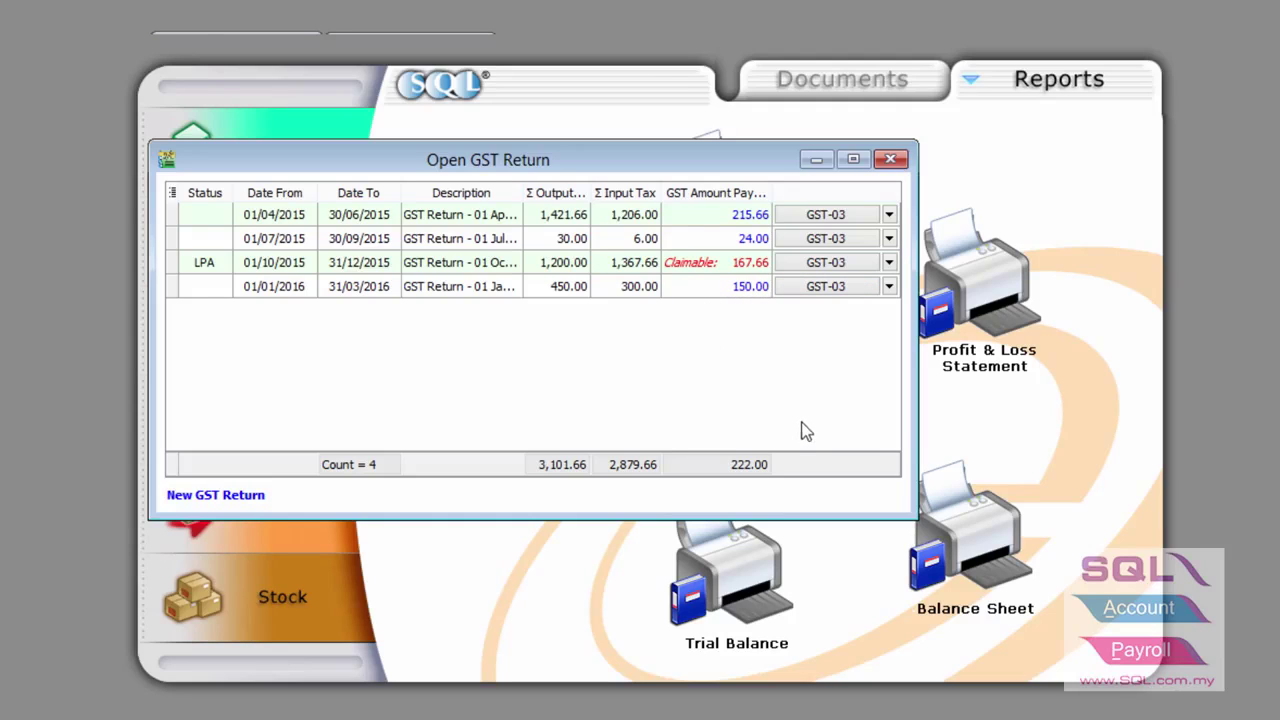
click(822, 286)
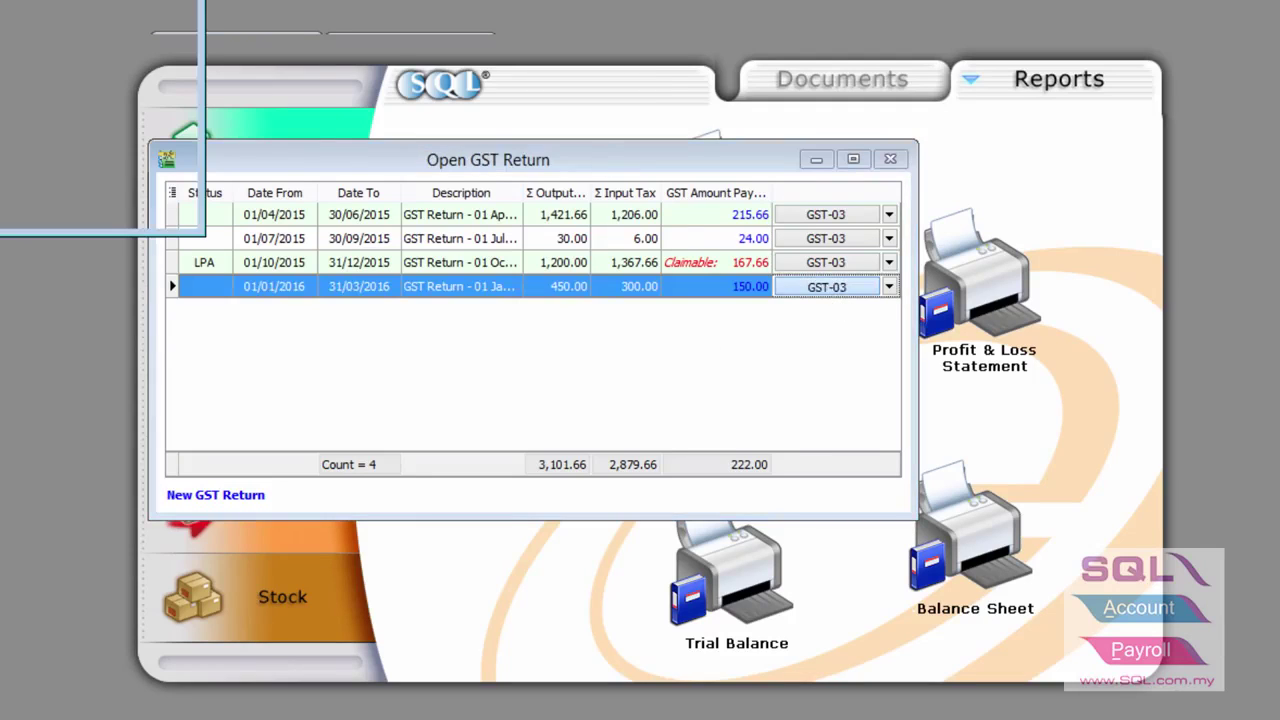
mouse_move(429, 86)
mouse_down()
mouse_move(449, 91)
mouse_move(432, 57)
mouse_move(420, 63)
mouse_up()
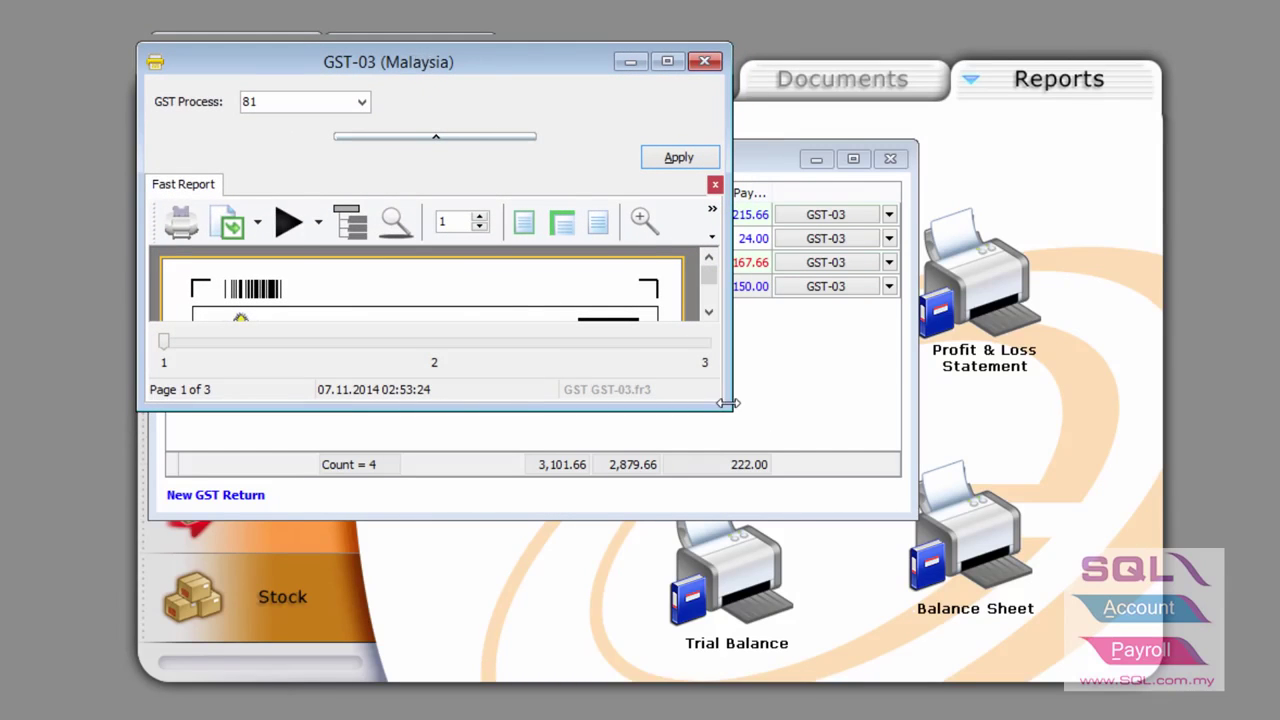
Enlarge the GST-03 preview, review page 2 items 6–18 with 10,450.00 recovered, then close it.
drag(727, 404, 1158, 690)
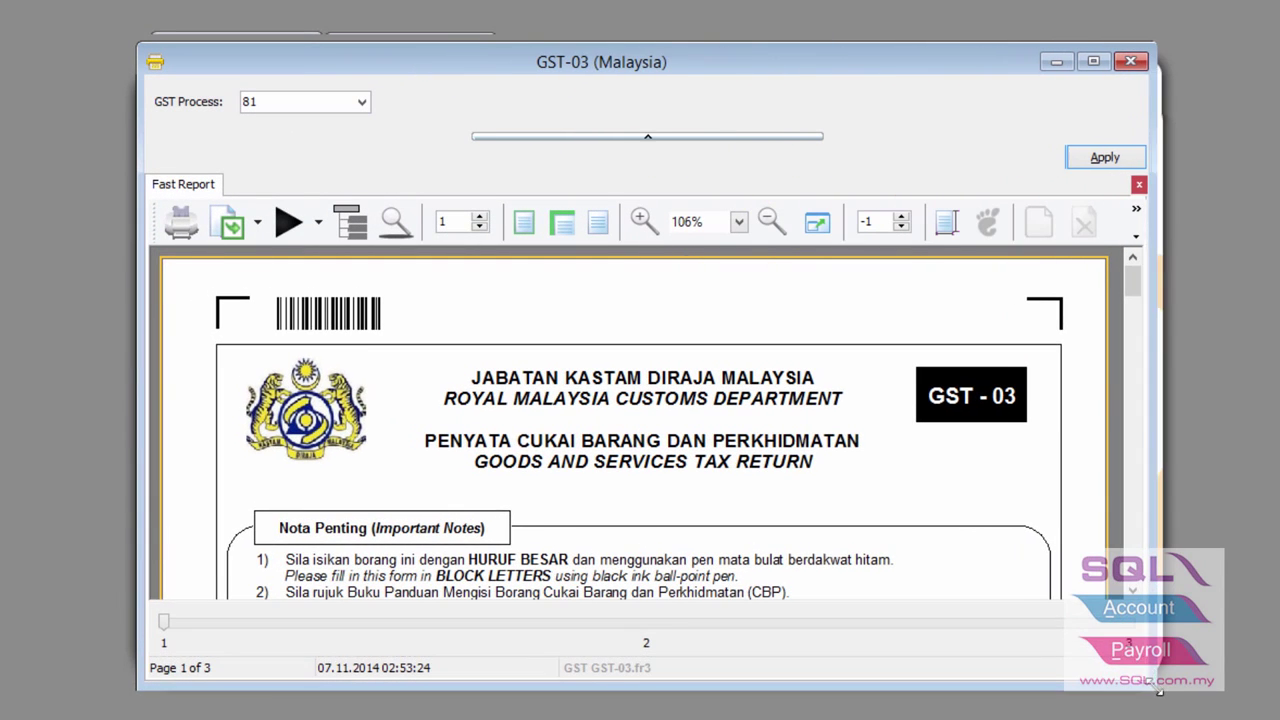
click(712, 136)
drag(1134, 234, 1145, 376)
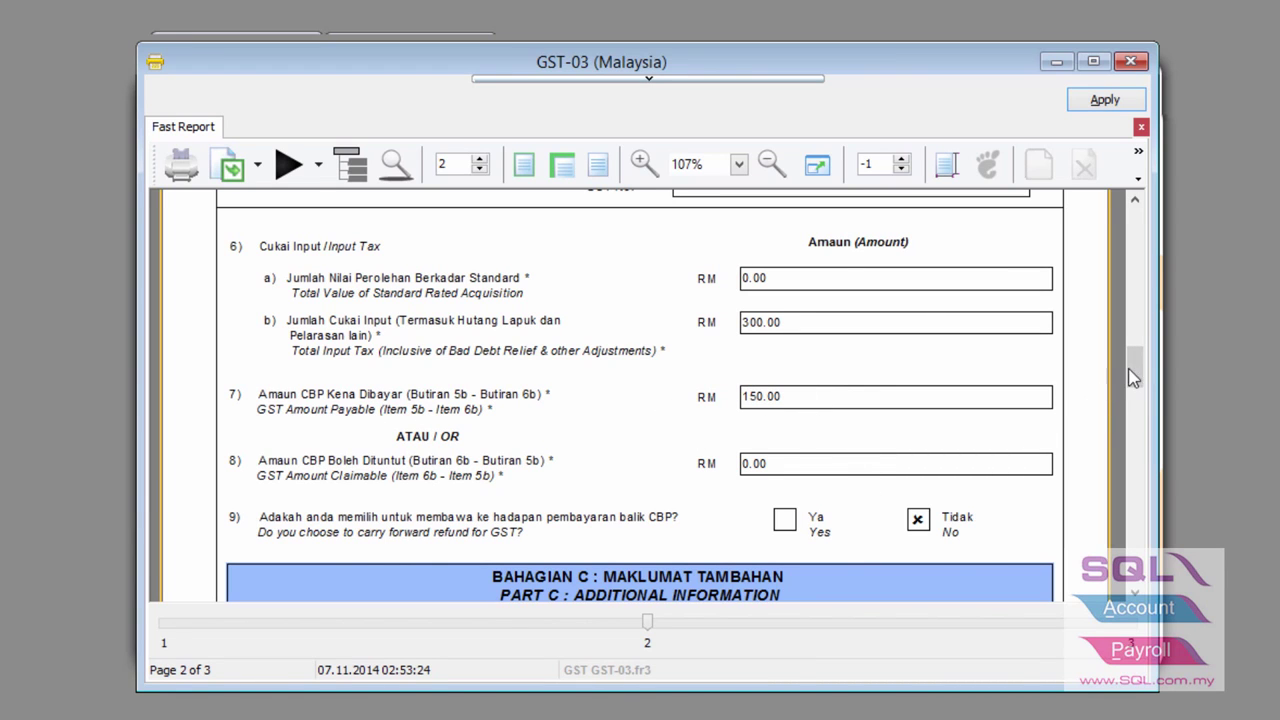
drag(1131, 368, 1131, 442)
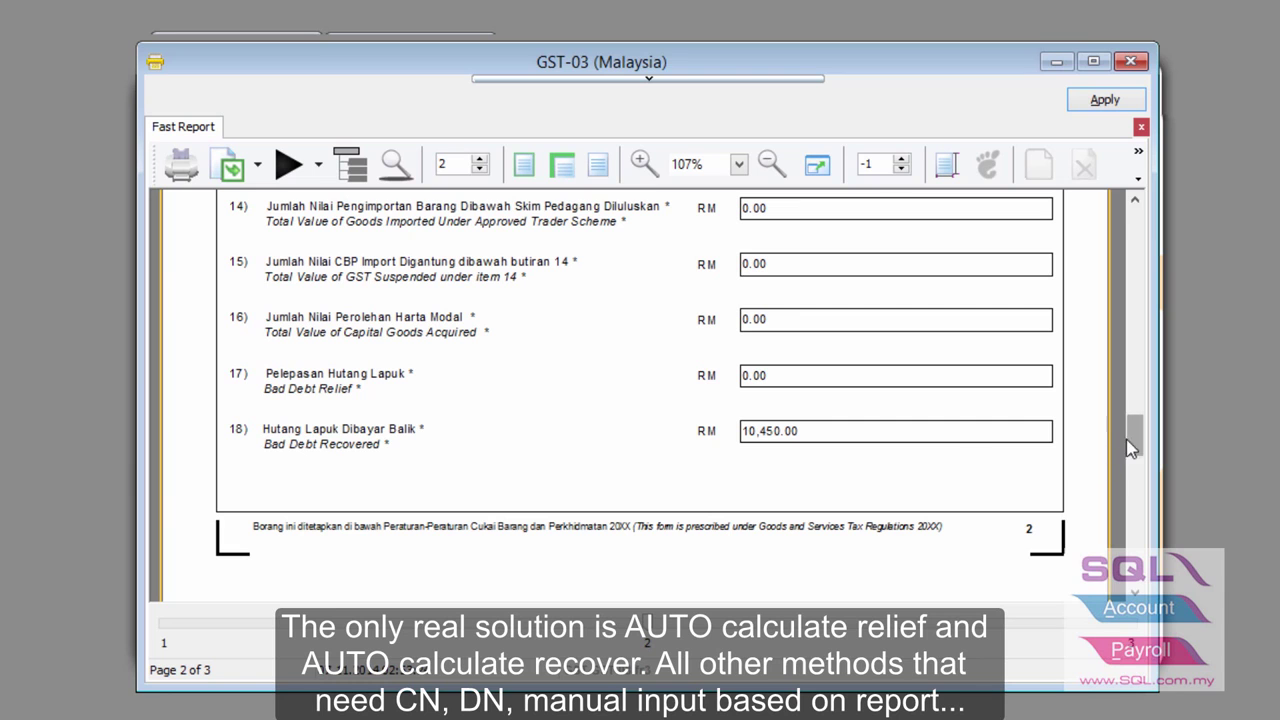
drag(1131, 447, 1131, 415)
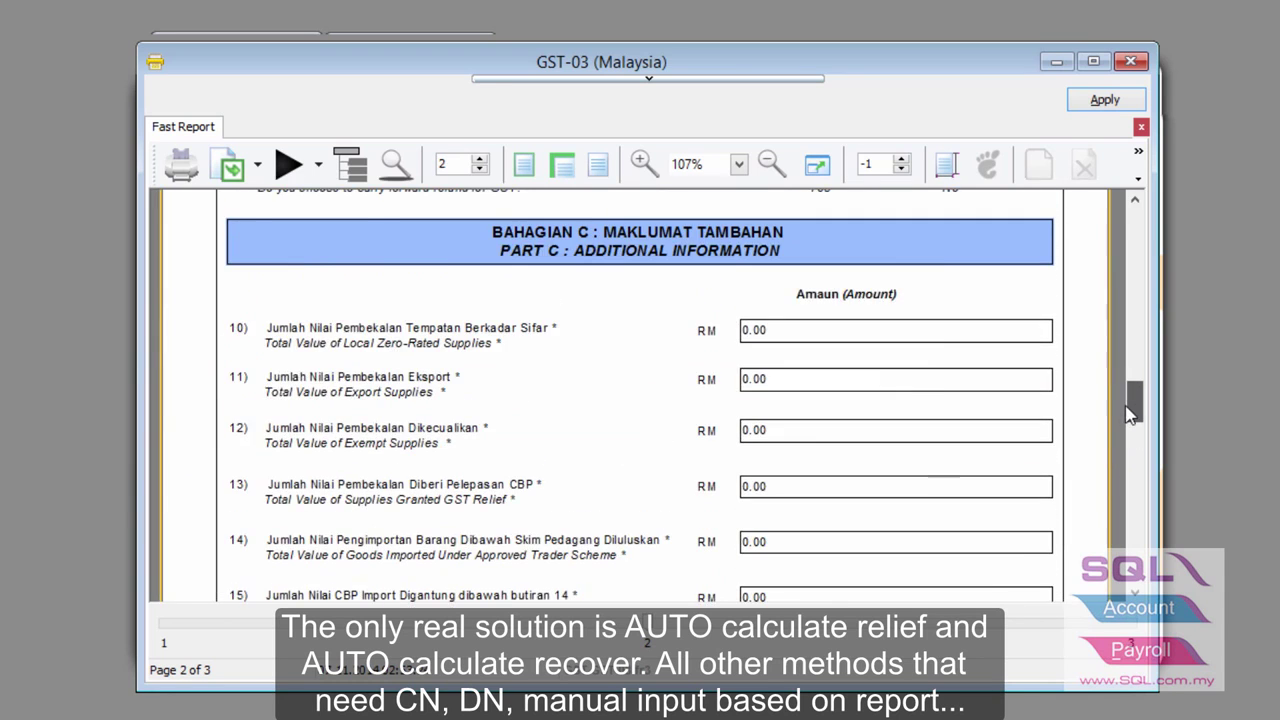
click(1130, 61)
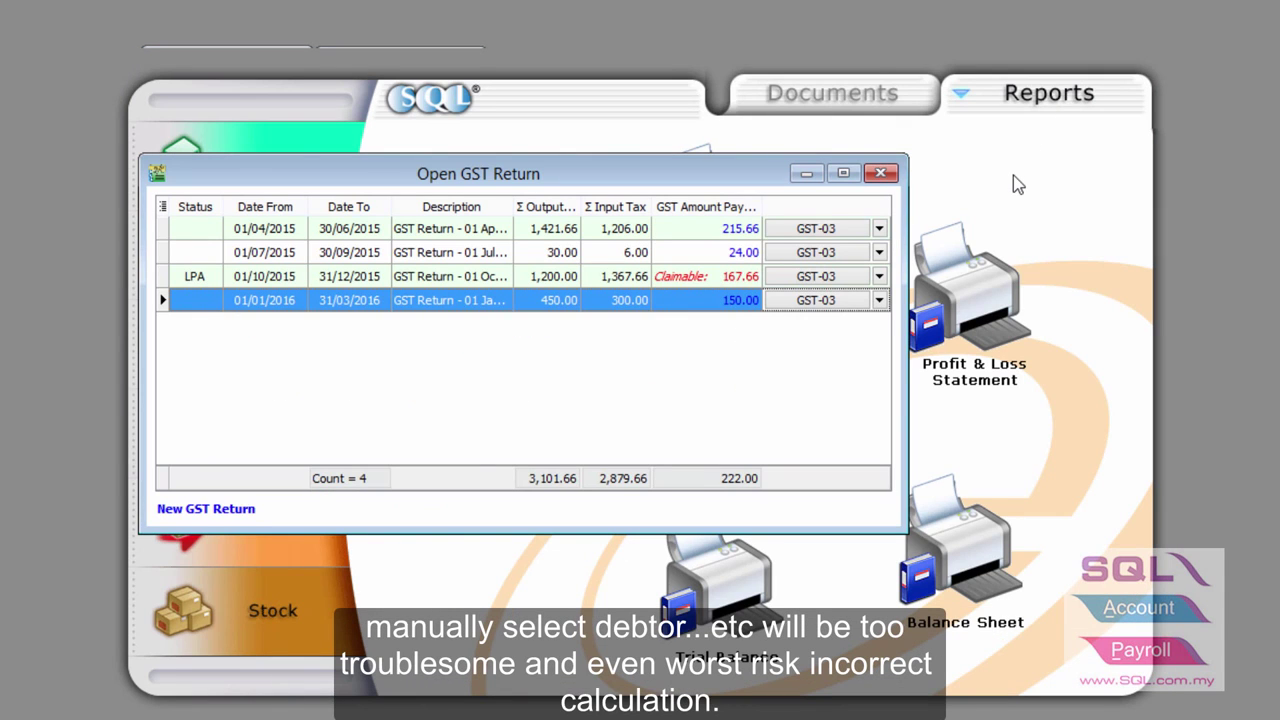